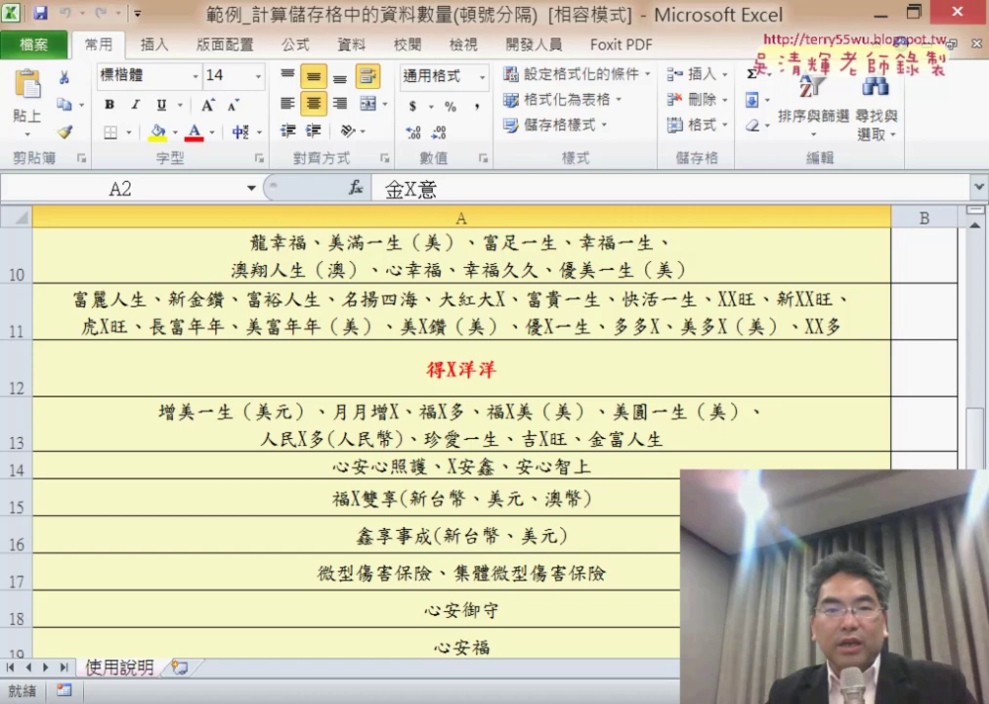
Look over the product names in column A and the empty 合計 cell B2.
click(562, 249)
scroll(561, 252, up, 3)
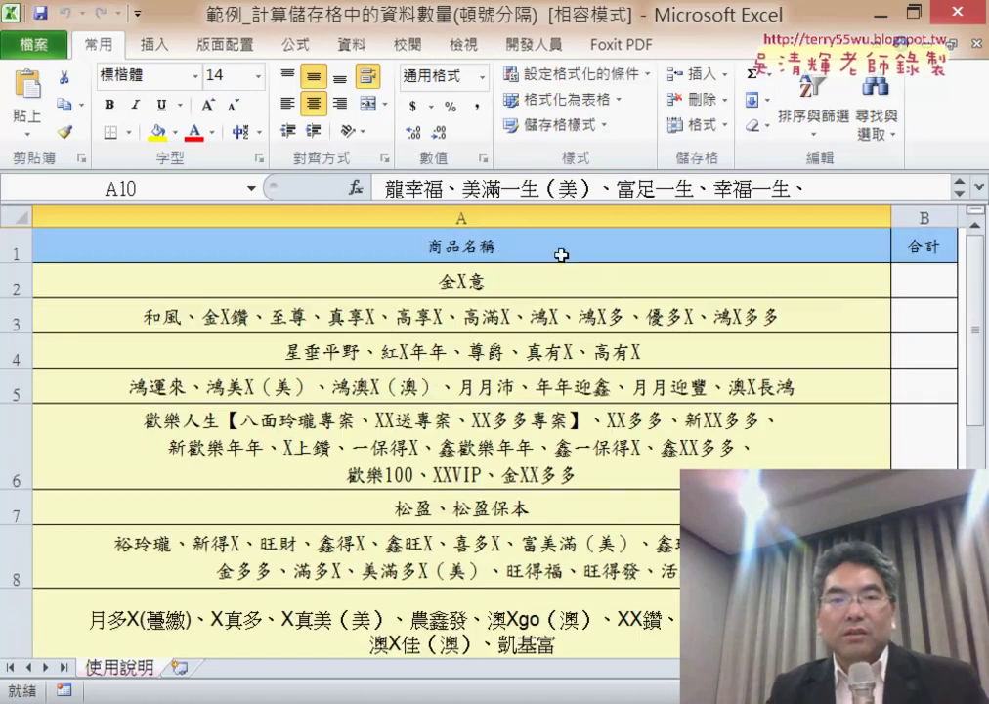
click(493, 250)
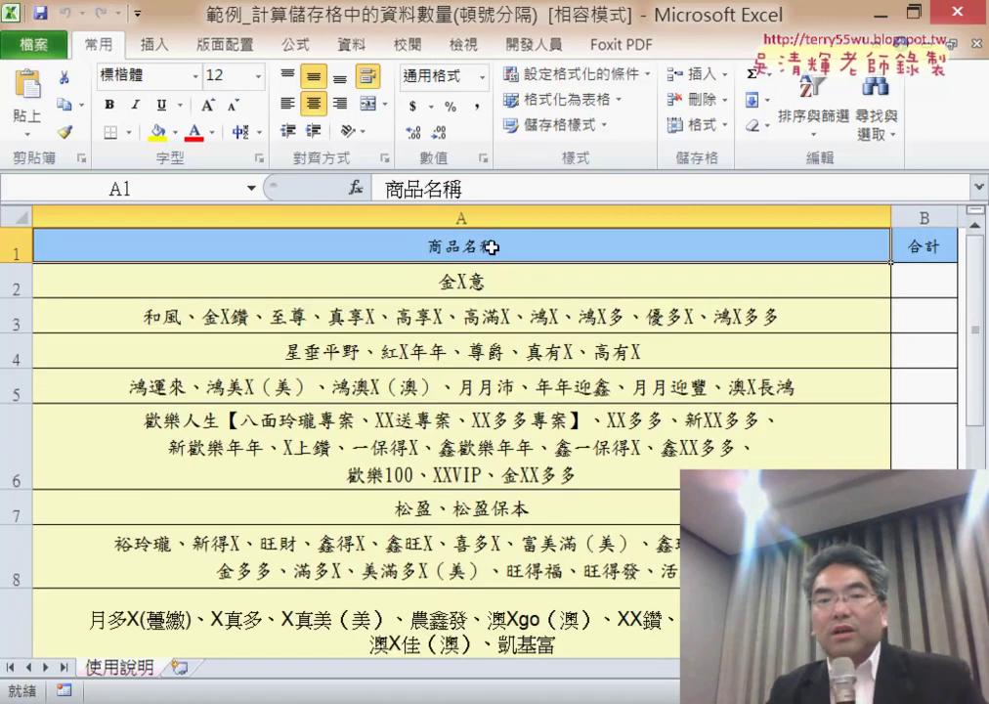
click(525, 282)
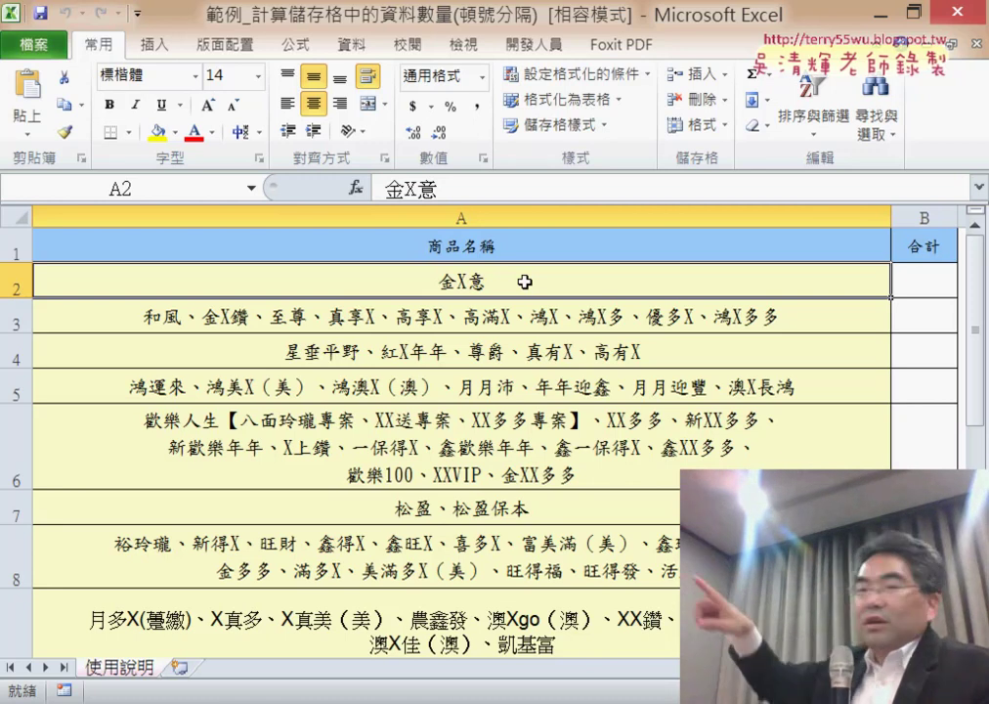
click(944, 274)
click(338, 320)
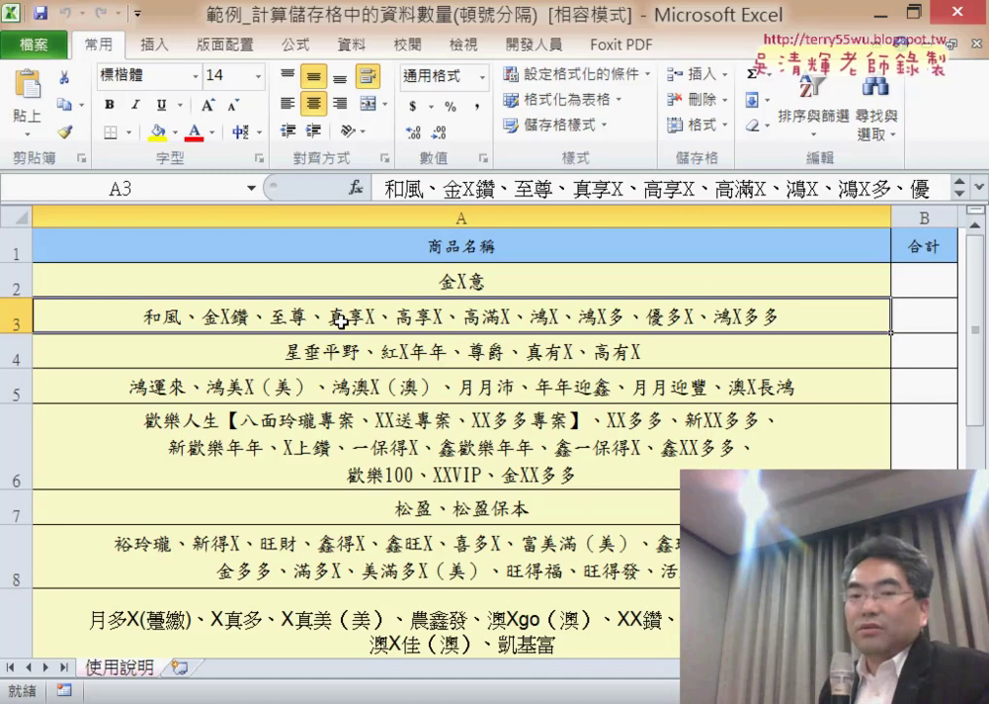
click(926, 277)
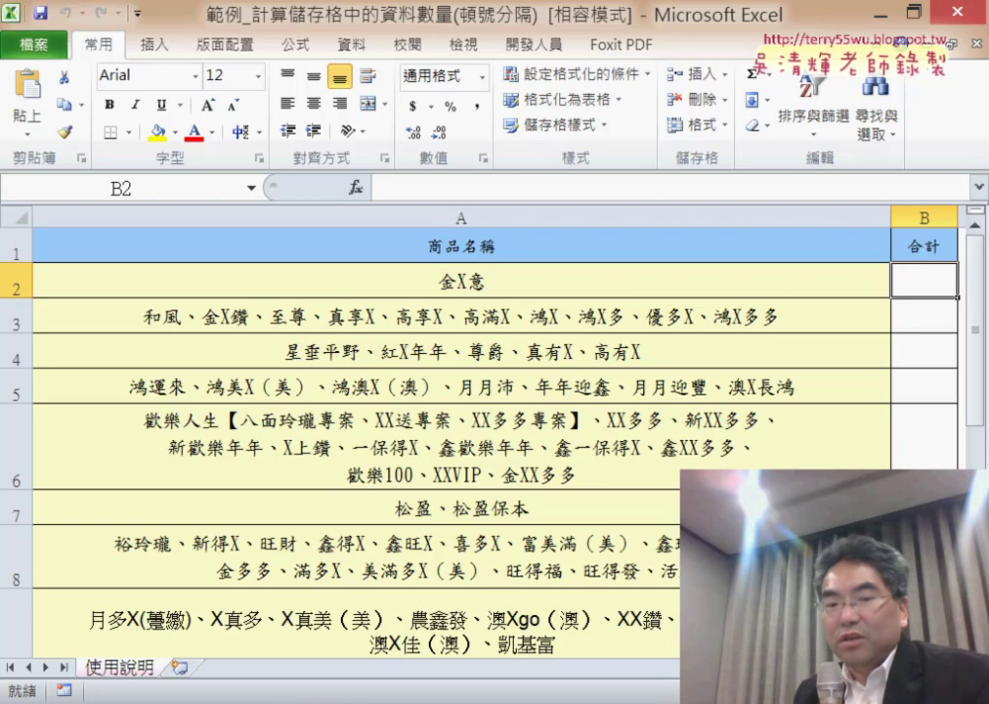
Open the 程式碼 document from the example folder, minimizing the unrelated lottery code document.
click(636, 469)
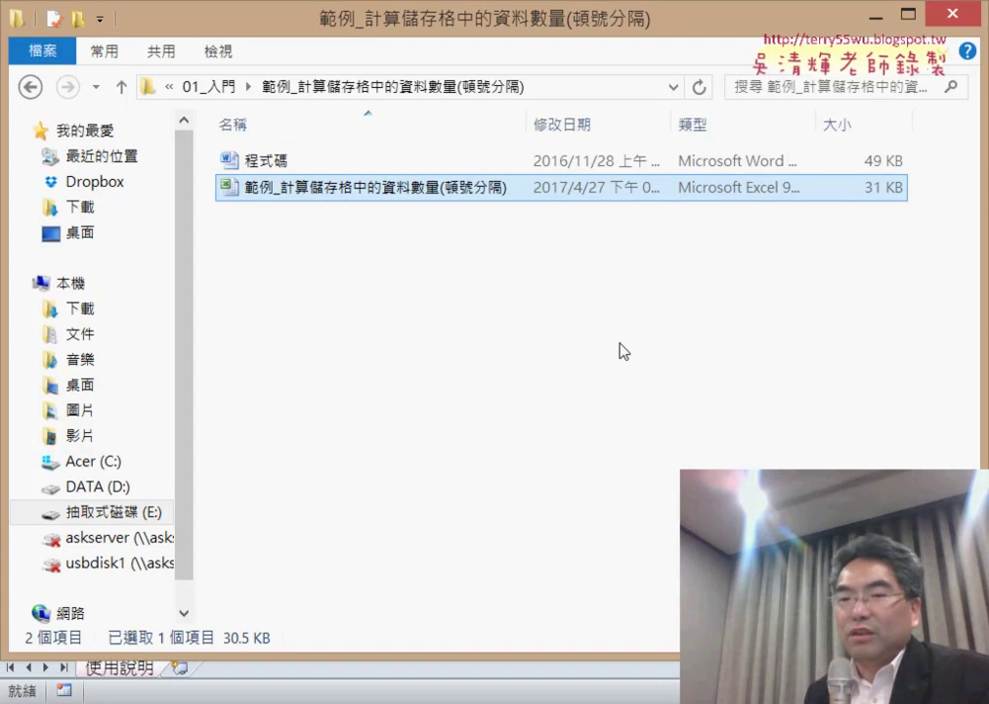
double_click(320, 167)
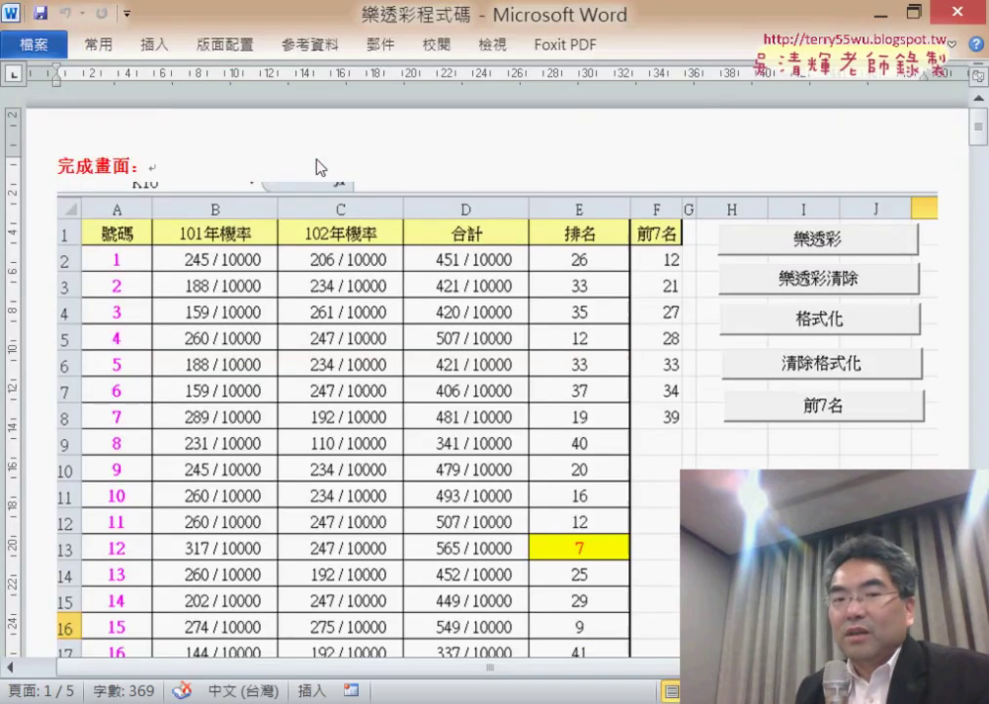
click(880, 14)
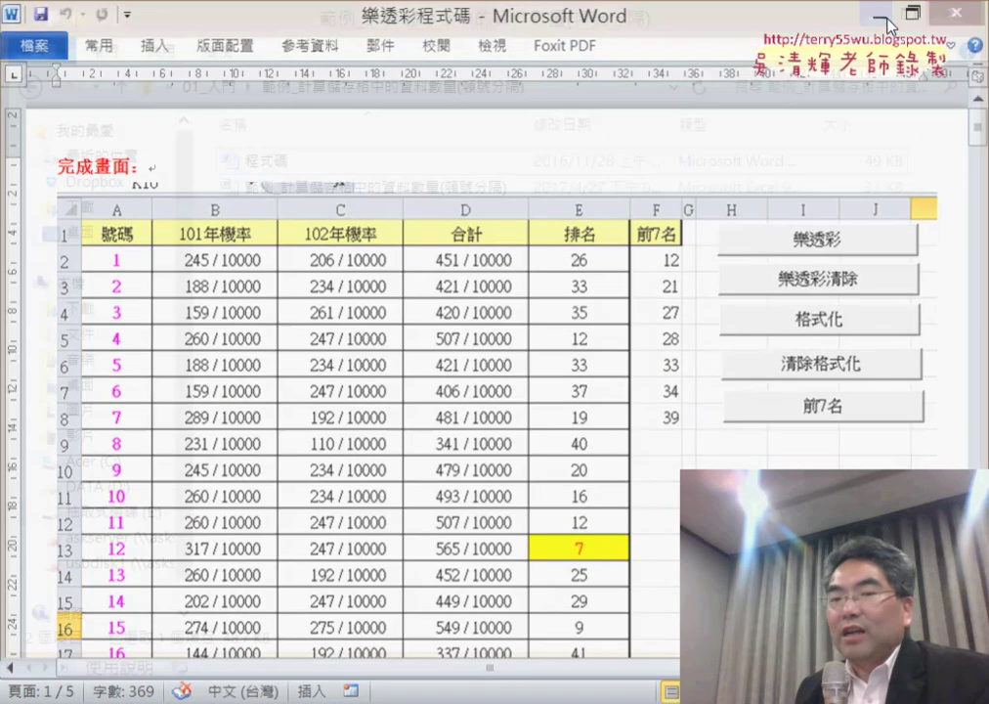
double_click(254, 169)
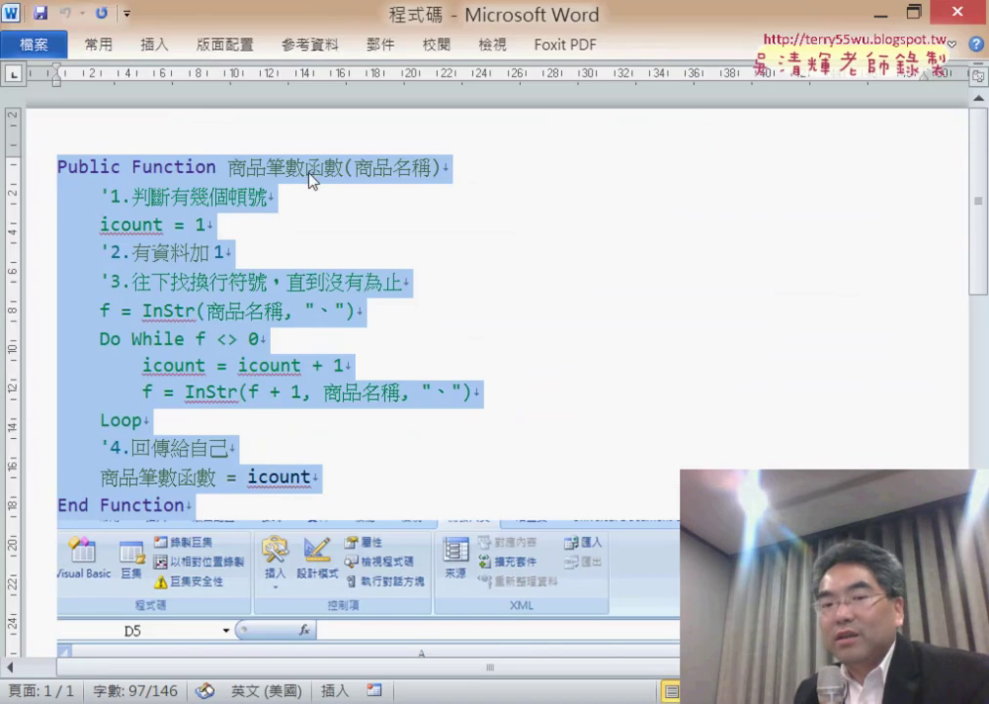
Copy the 商品筆數函數 code from Public Function to End Function, then minimize Word.
click(339, 253)
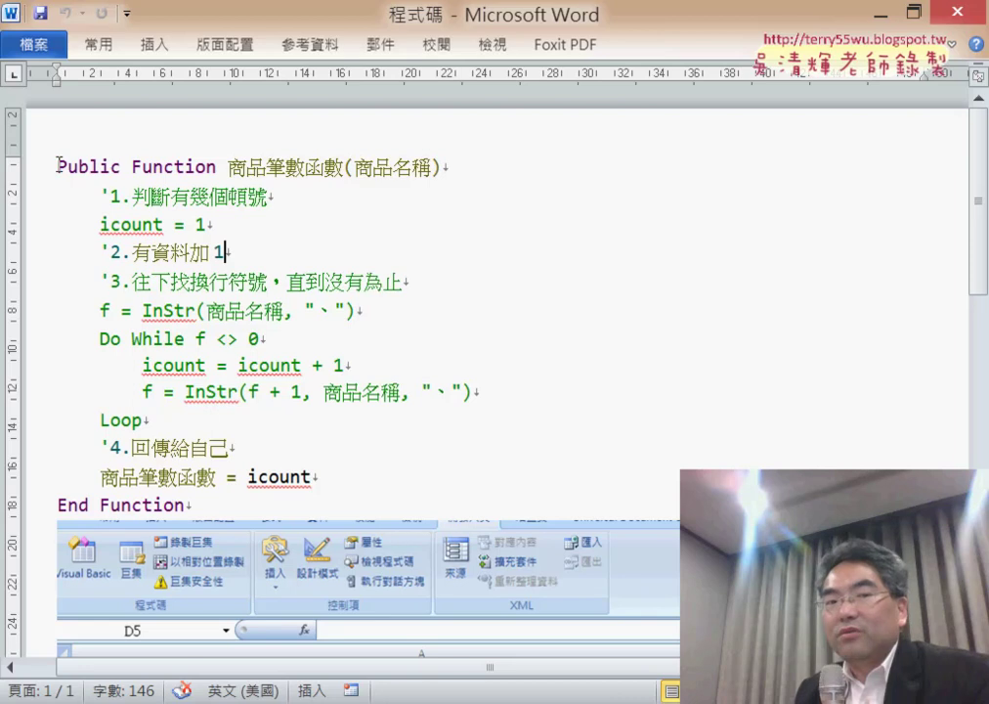
drag(59, 164, 257, 497)
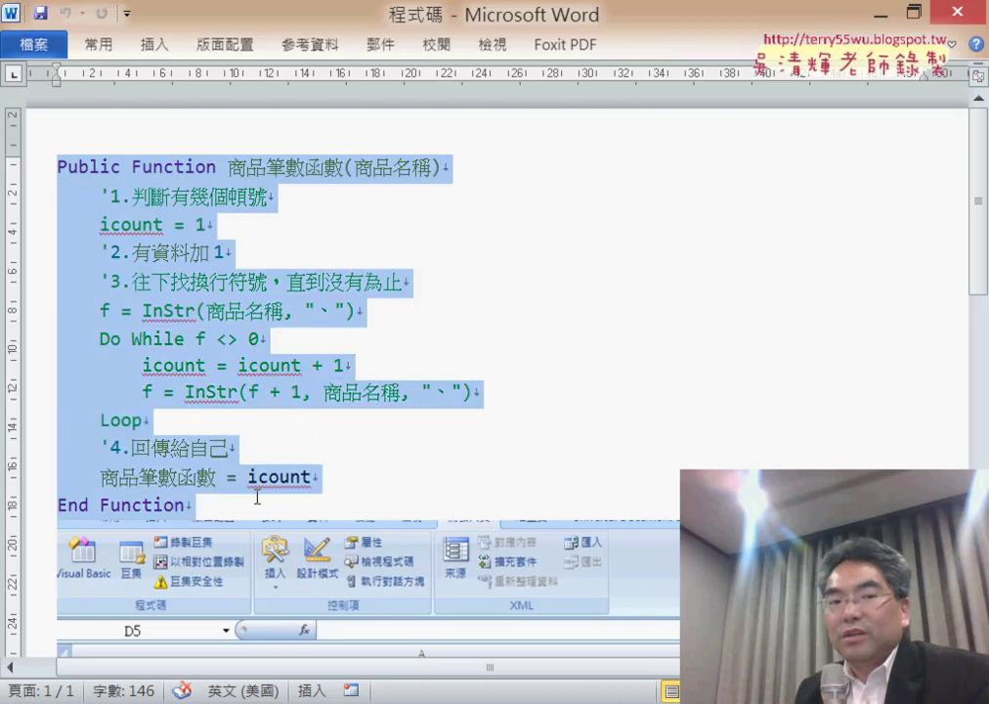
drag(257, 504, 257, 508)
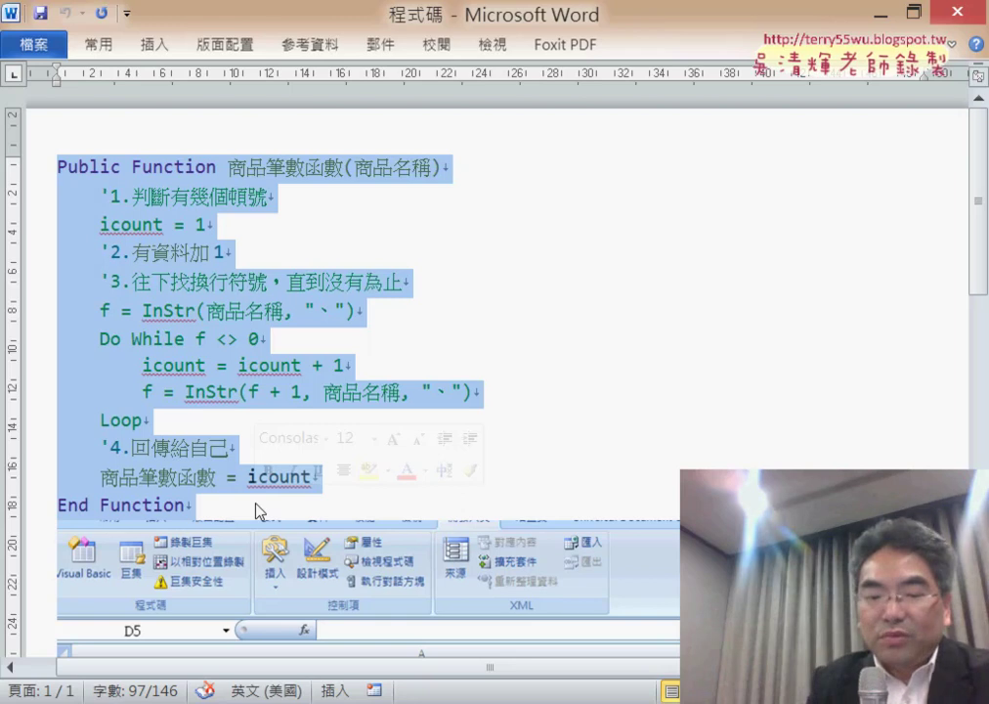
click(164, 168)
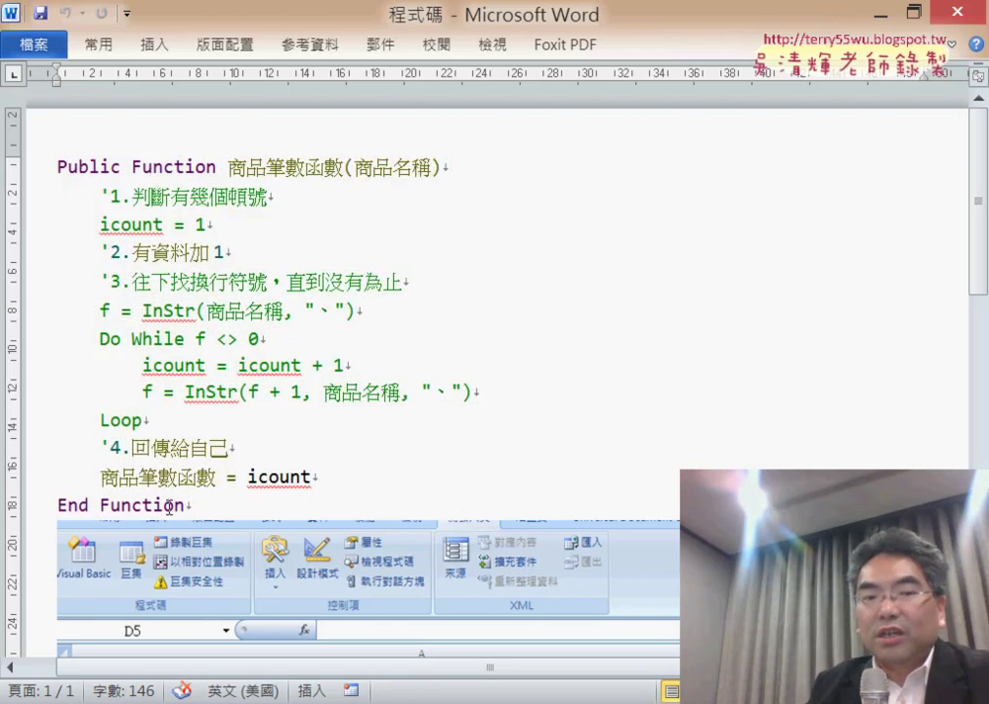
drag(204, 509, 32, 172)
key(ctrl+c)
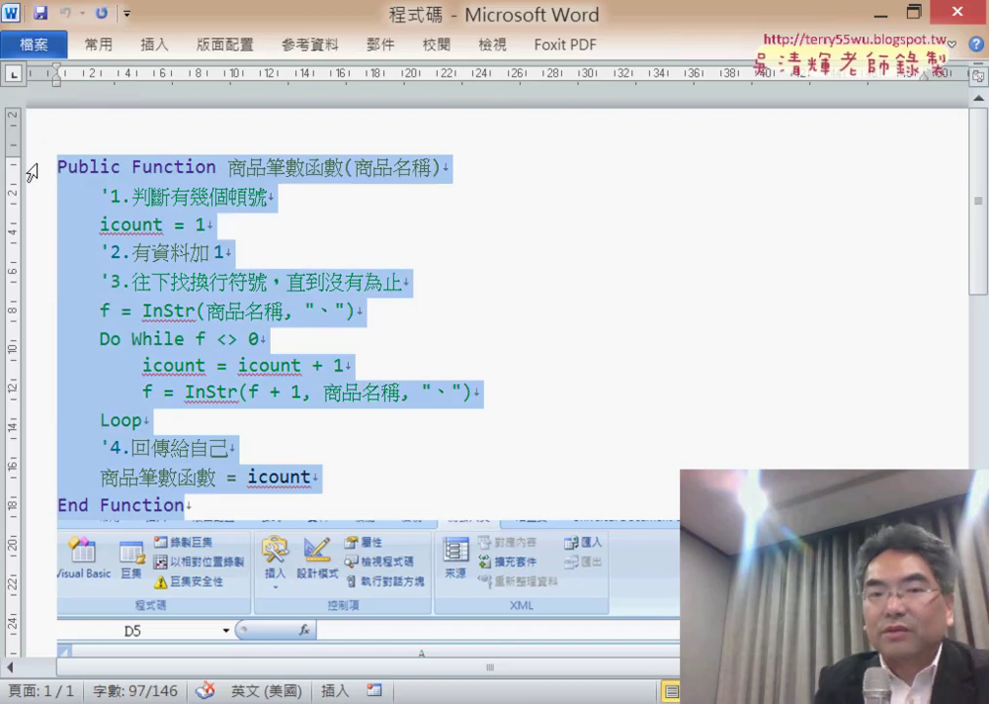
click(882, 12)
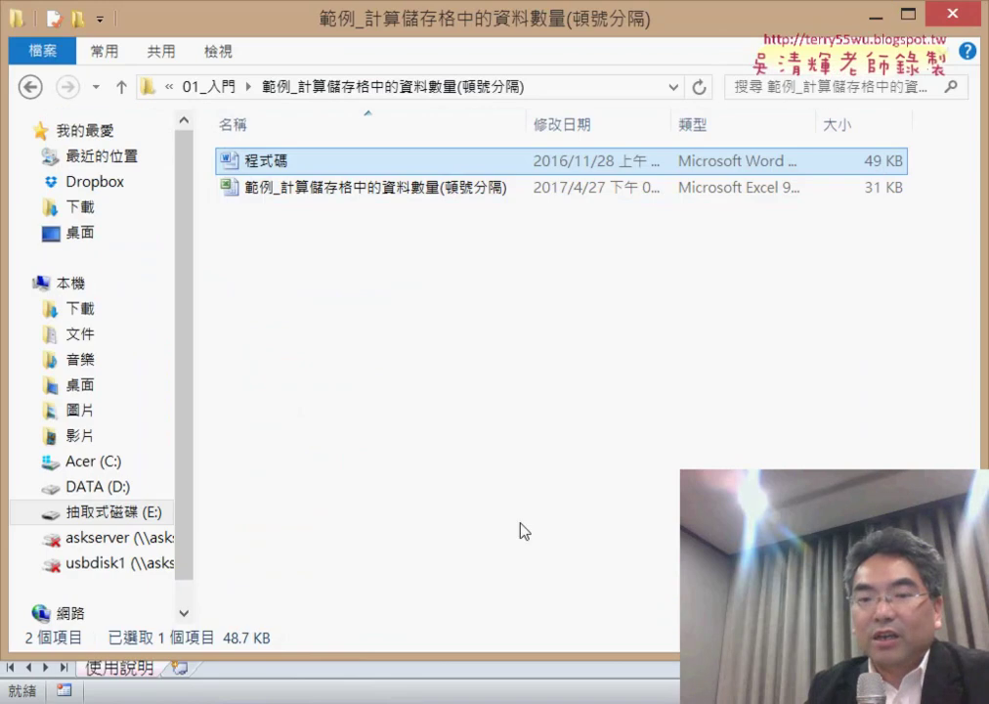
Open Module1 in the Visual Basic editor from Excel's Developer tab.
key(alt+Tab)
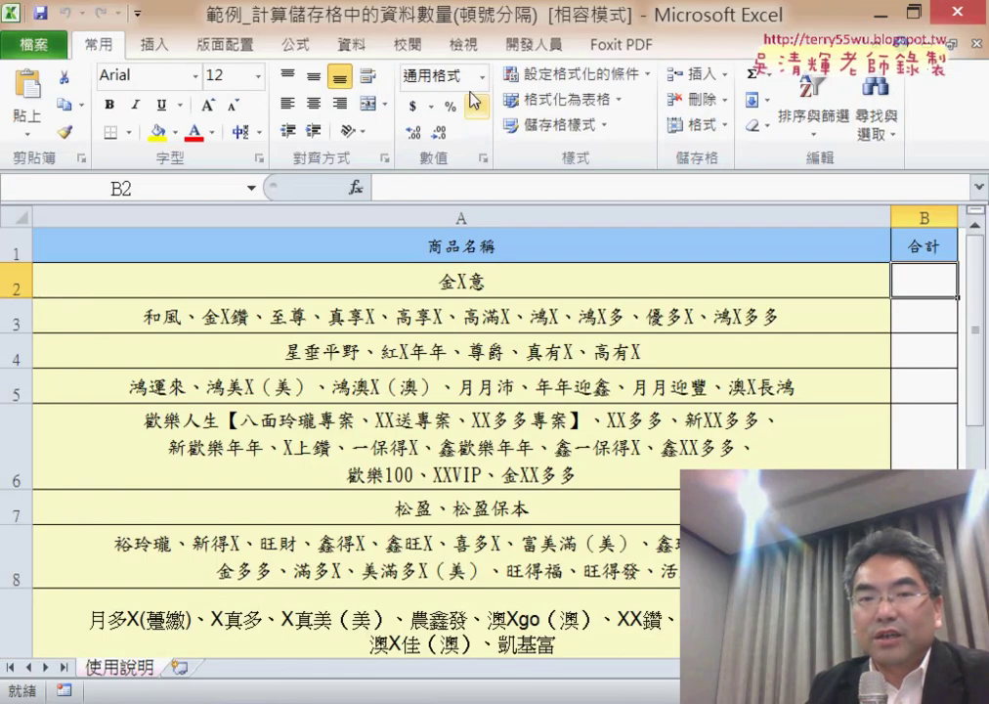
click(534, 44)
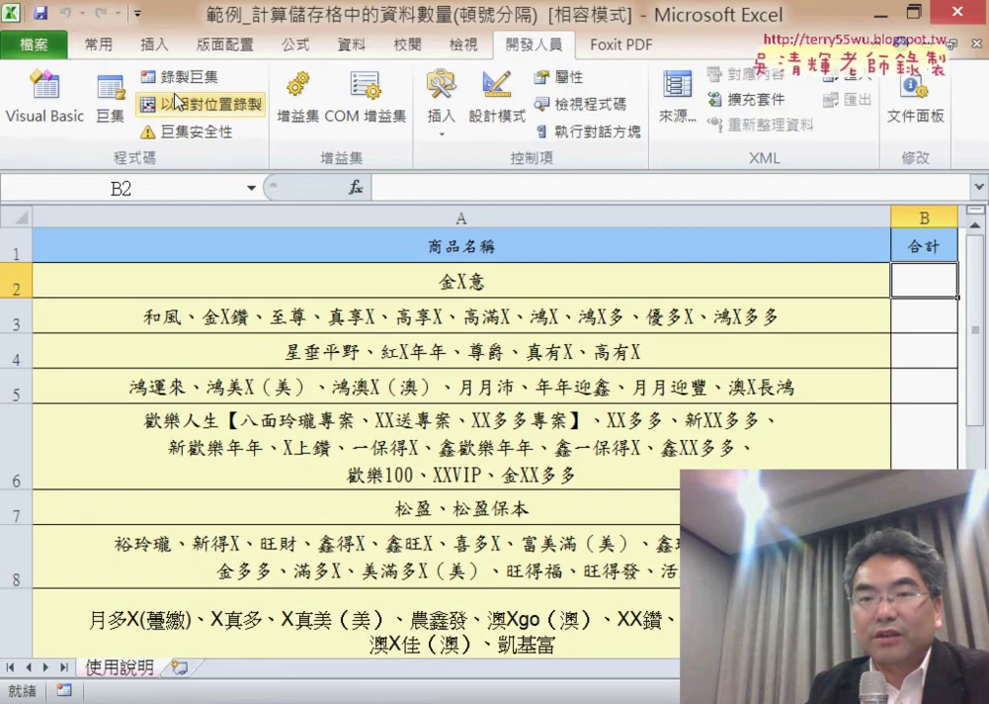
click(49, 93)
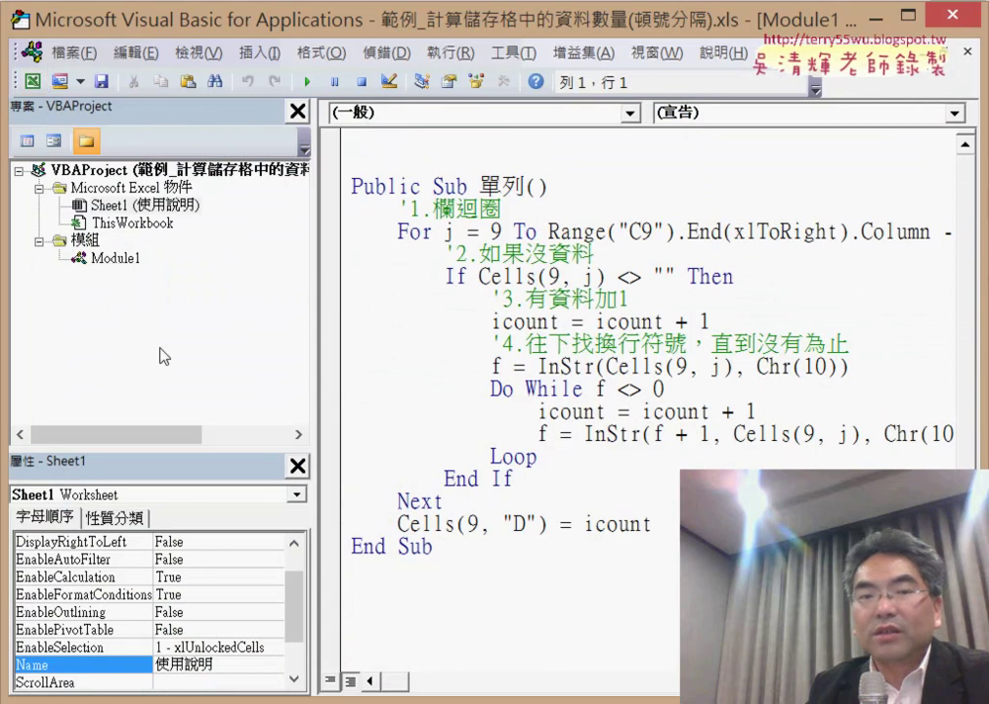
click(114, 258)
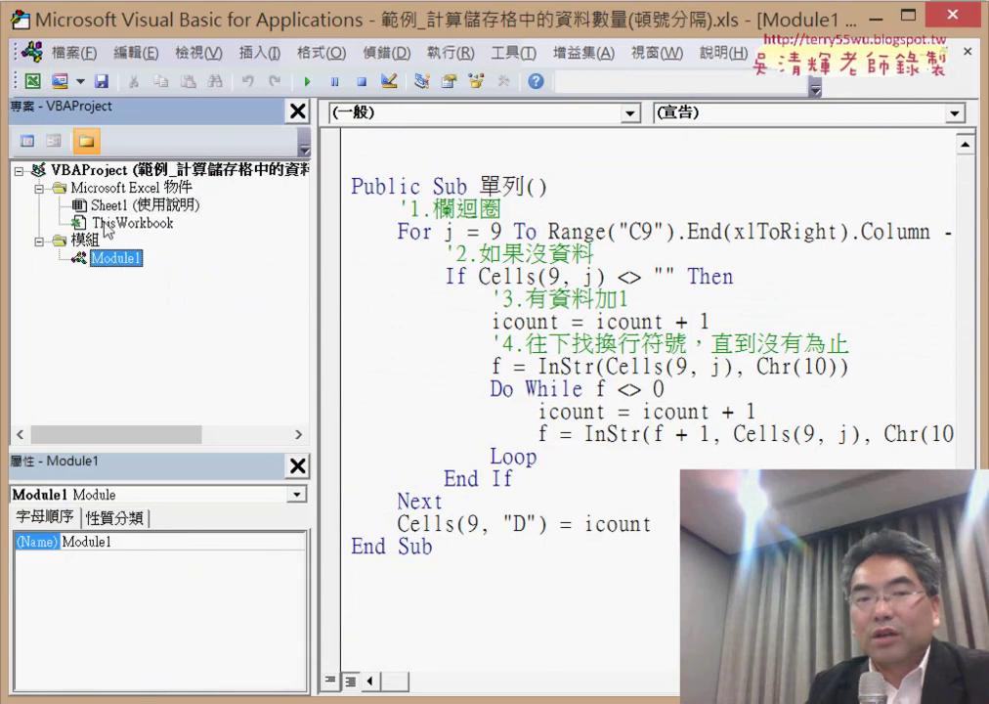
right_click(144, 210)
mouse_move(244, 308)
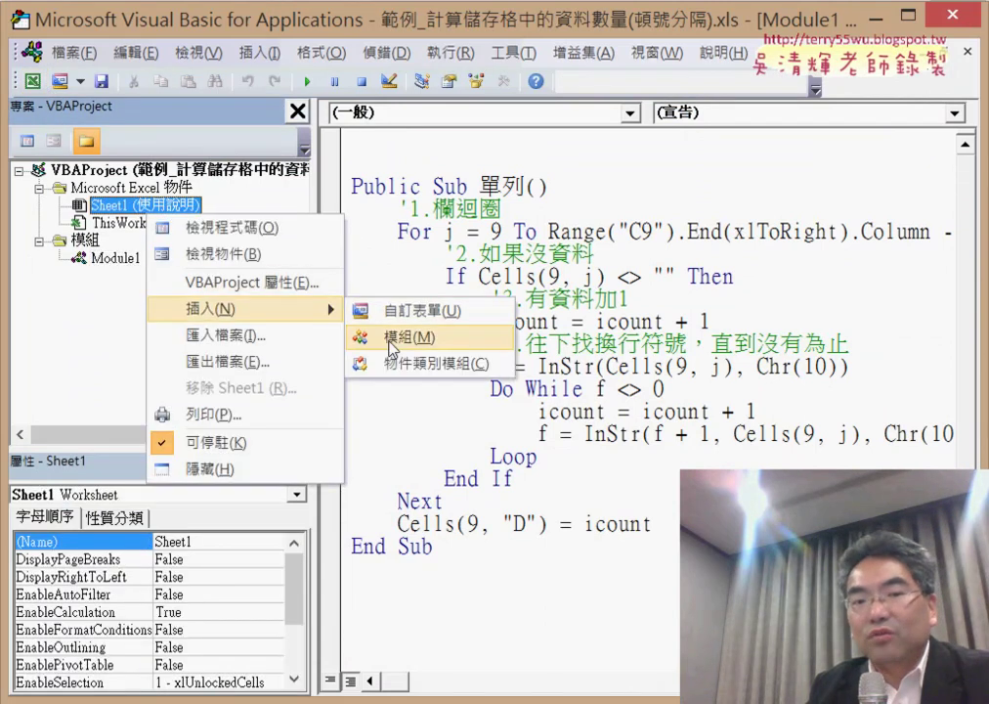
double_click(109, 257)
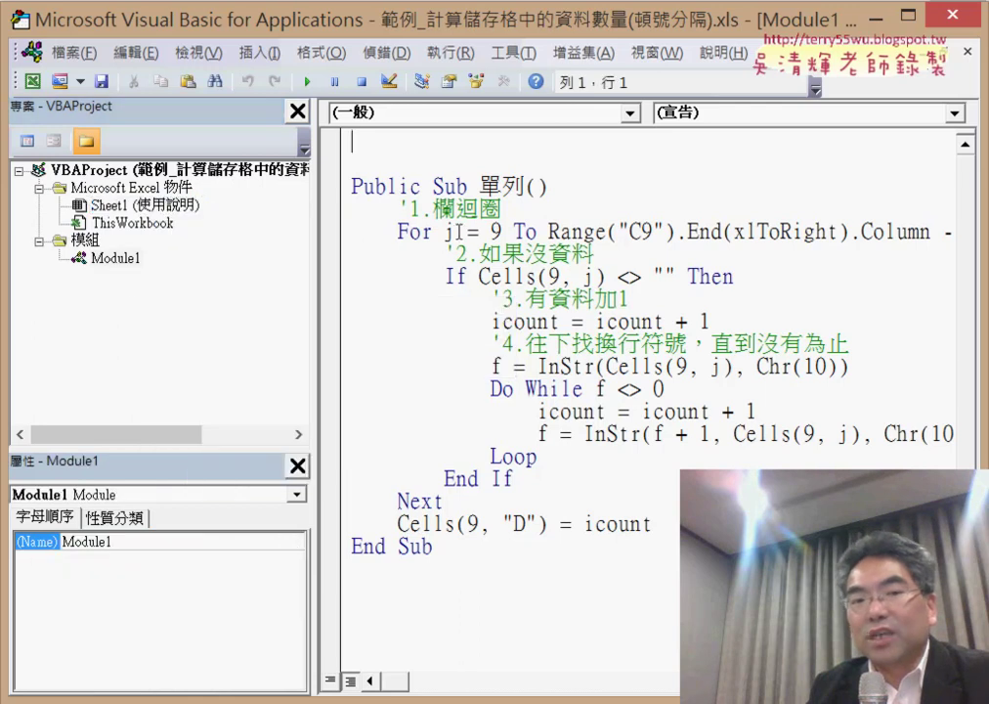
Paste the 商品筆數函數 function into Module1 and return to the worksheet.
right_click(430, 152)
click(462, 225)
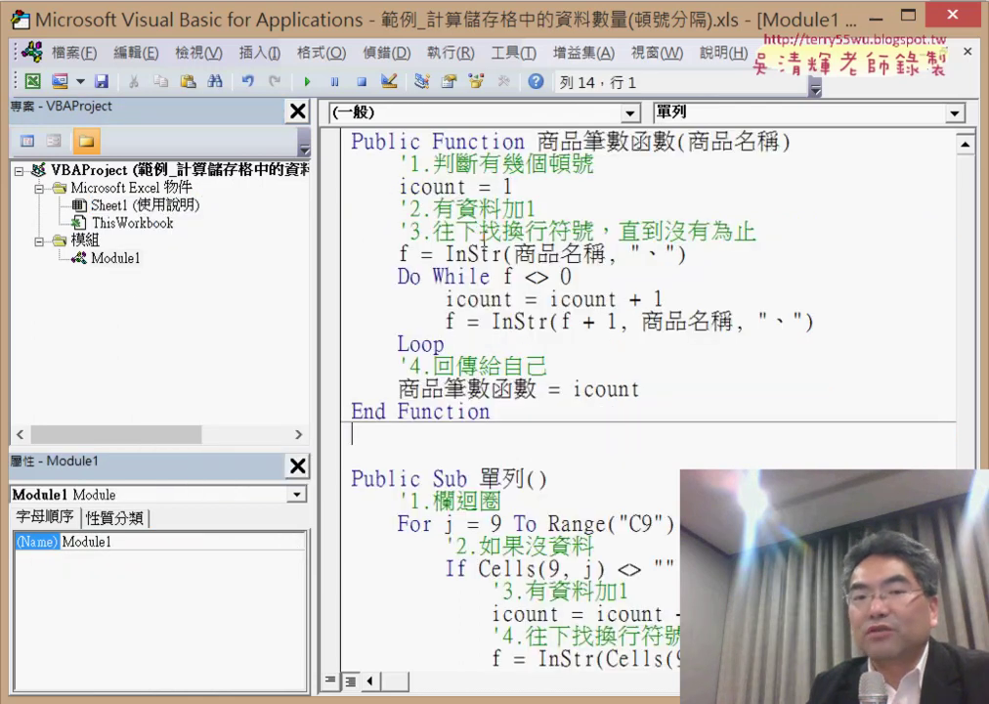
drag(491, 412, 337, 141)
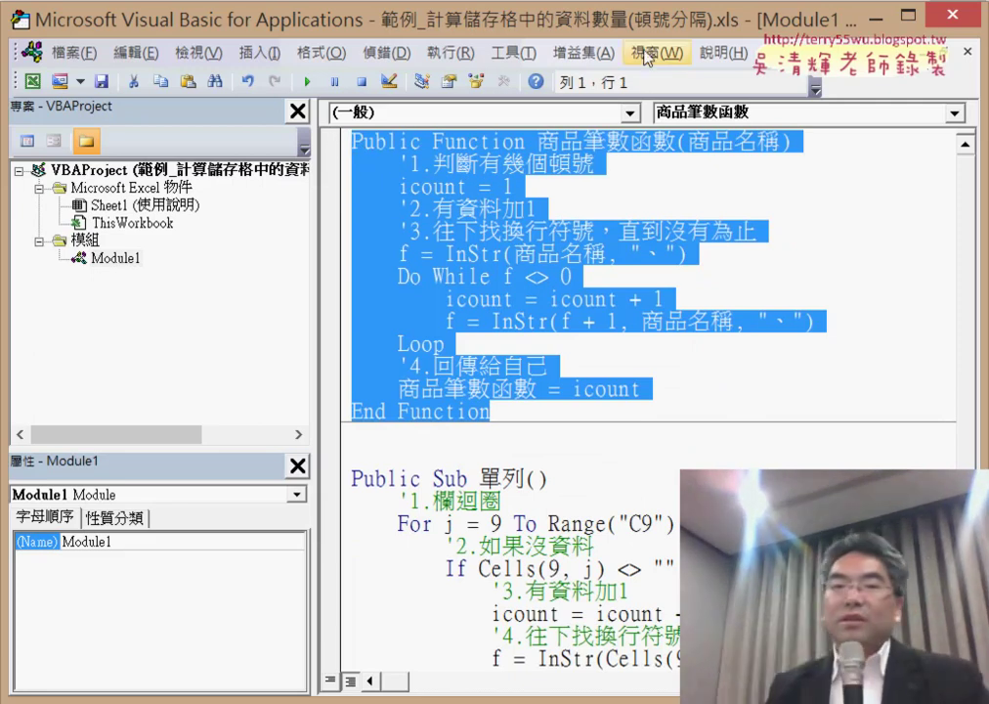
click(945, 26)
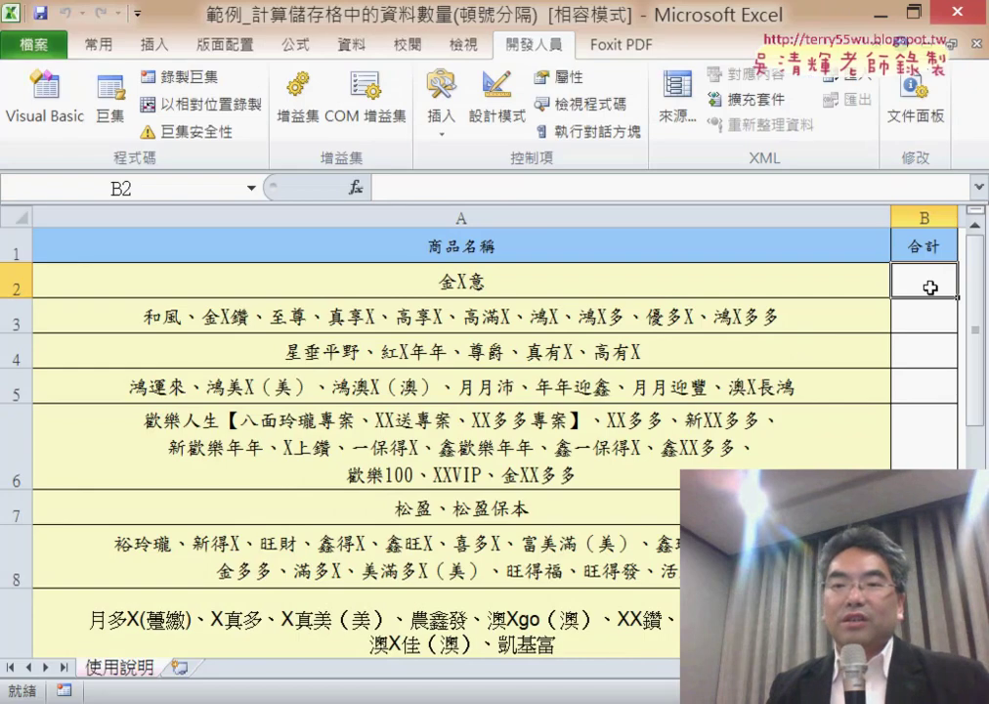
Enter =商品筆數函數(A2) in B2 and fill it down column B, giving 1, 10, 5, 7.
click(356, 196)
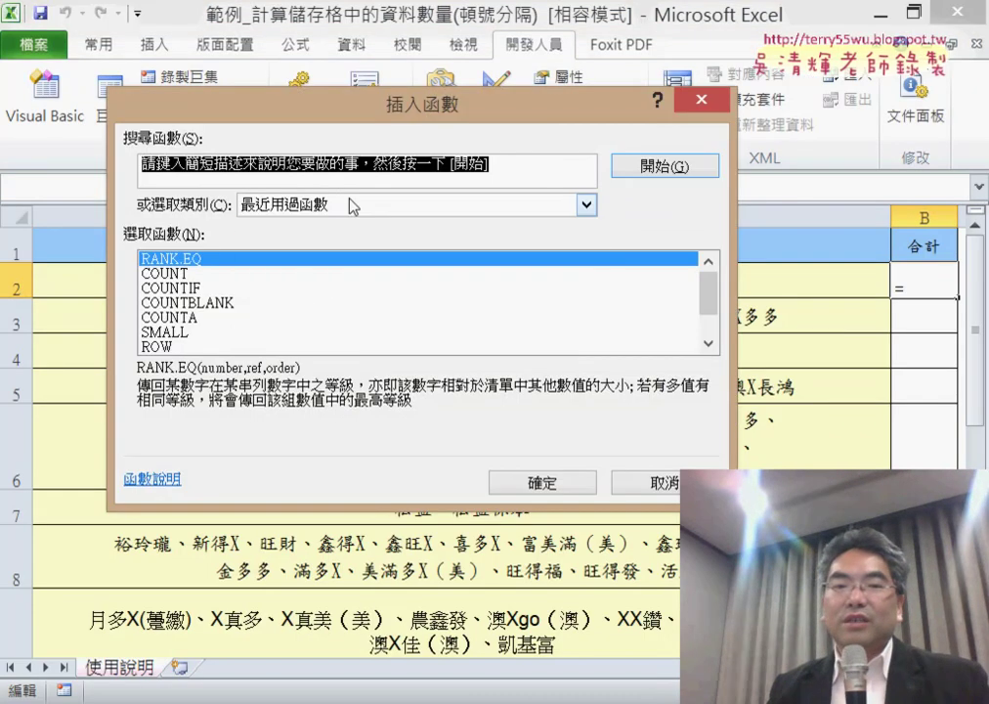
click(367, 205)
click(293, 384)
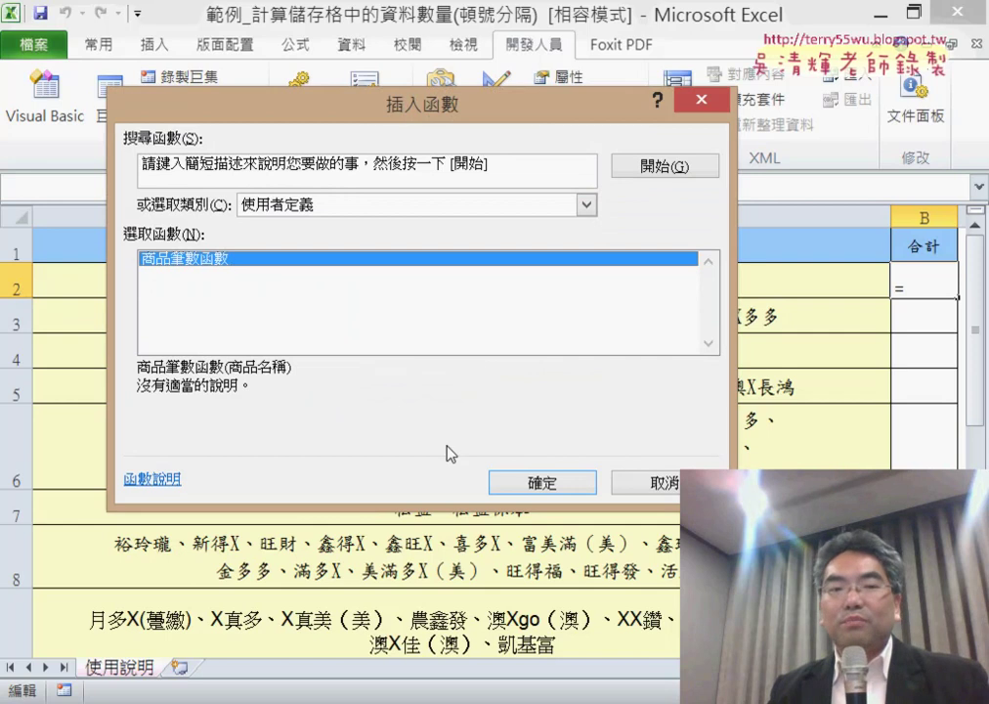
click(563, 481)
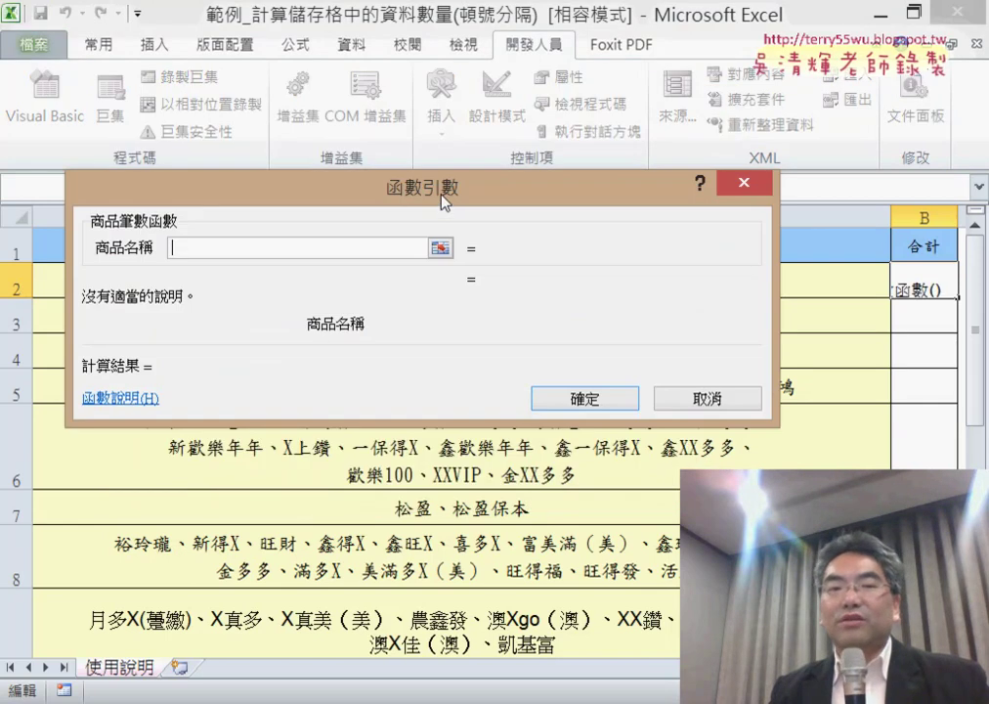
drag(443, 202, 507, 427)
click(506, 282)
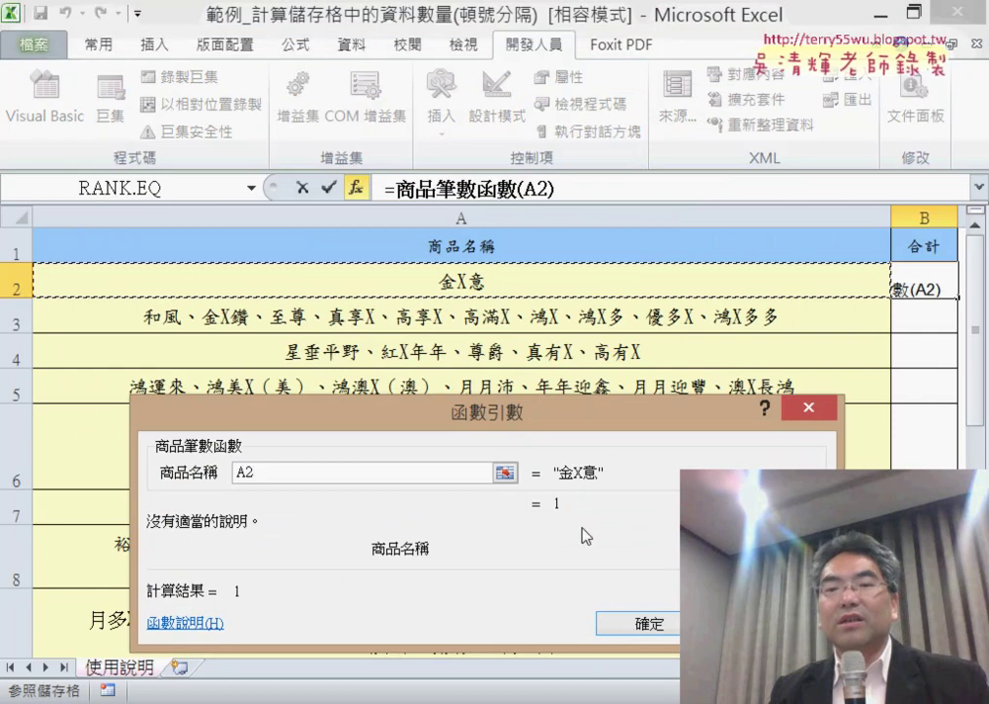
click(653, 624)
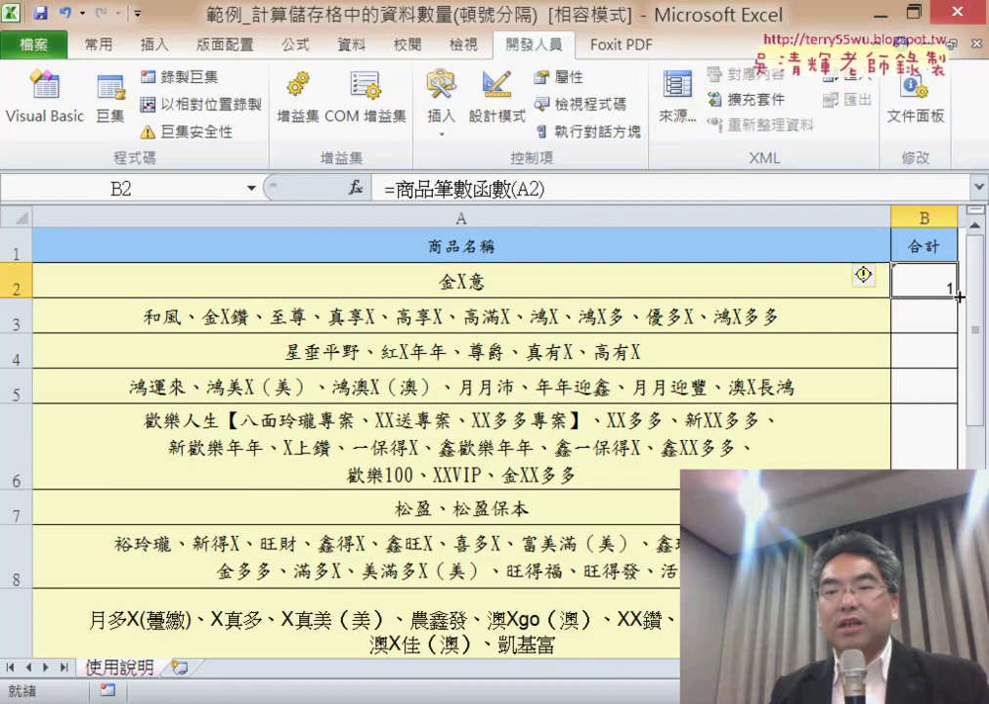
double_click(958, 295)
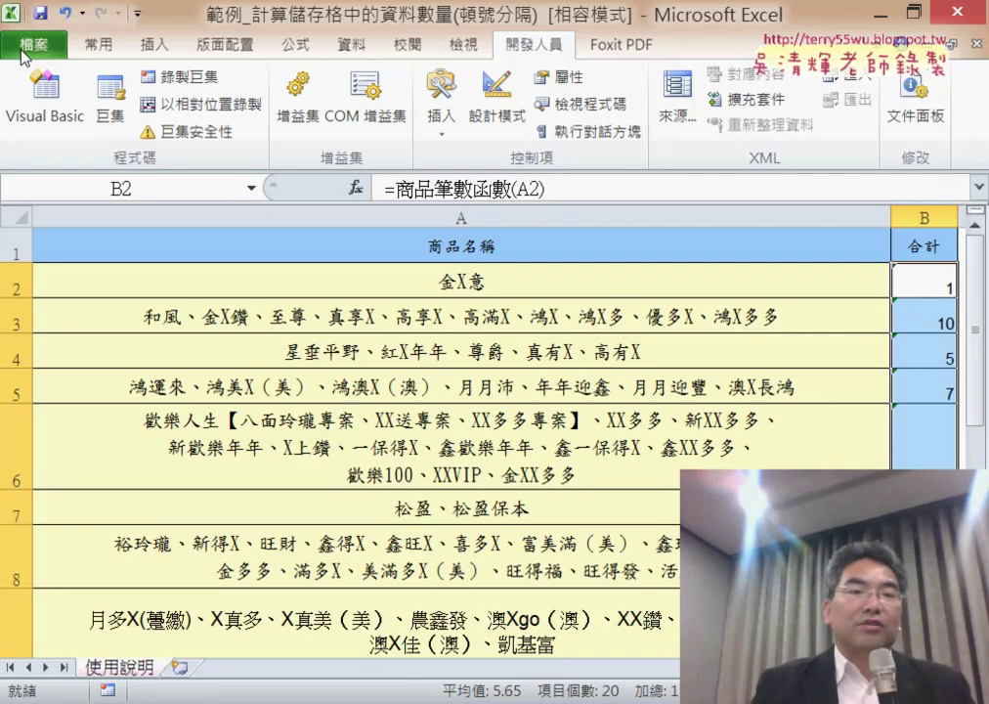
Save the workbook as an Excel 增益集 add-in in the AddIns folder and close it.
click(23, 51)
key(Escape)
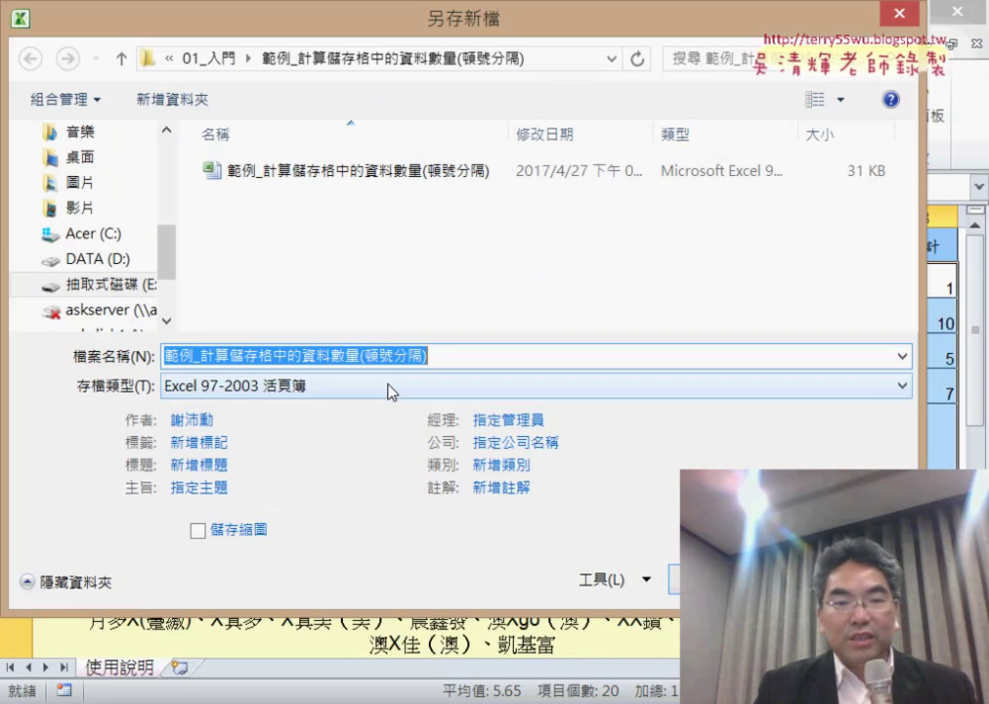
click(386, 390)
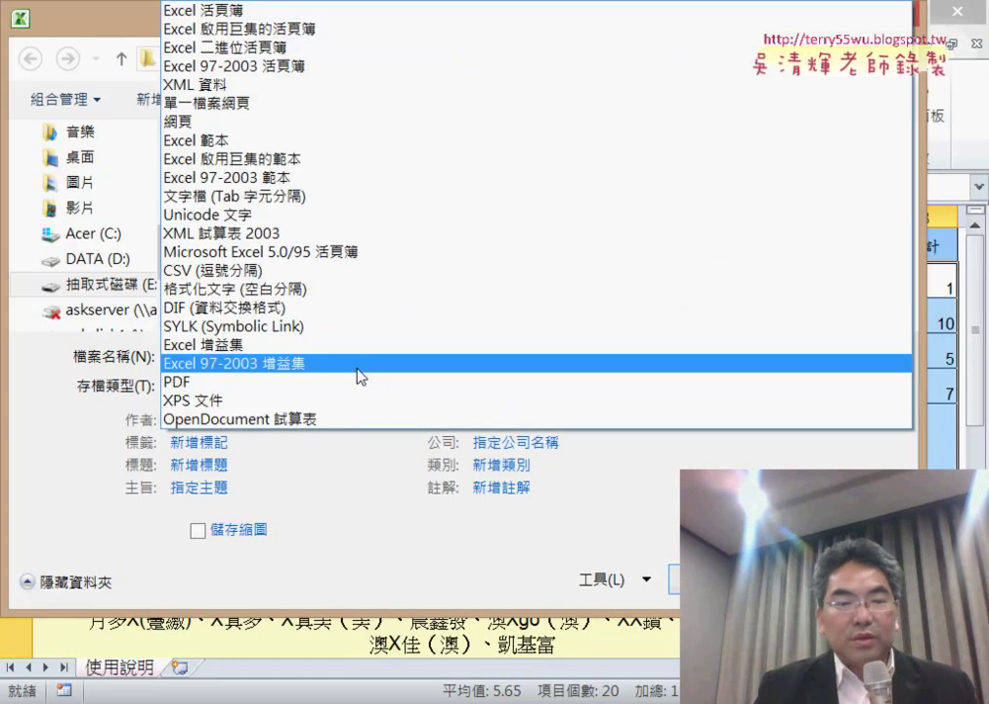
click(309, 346)
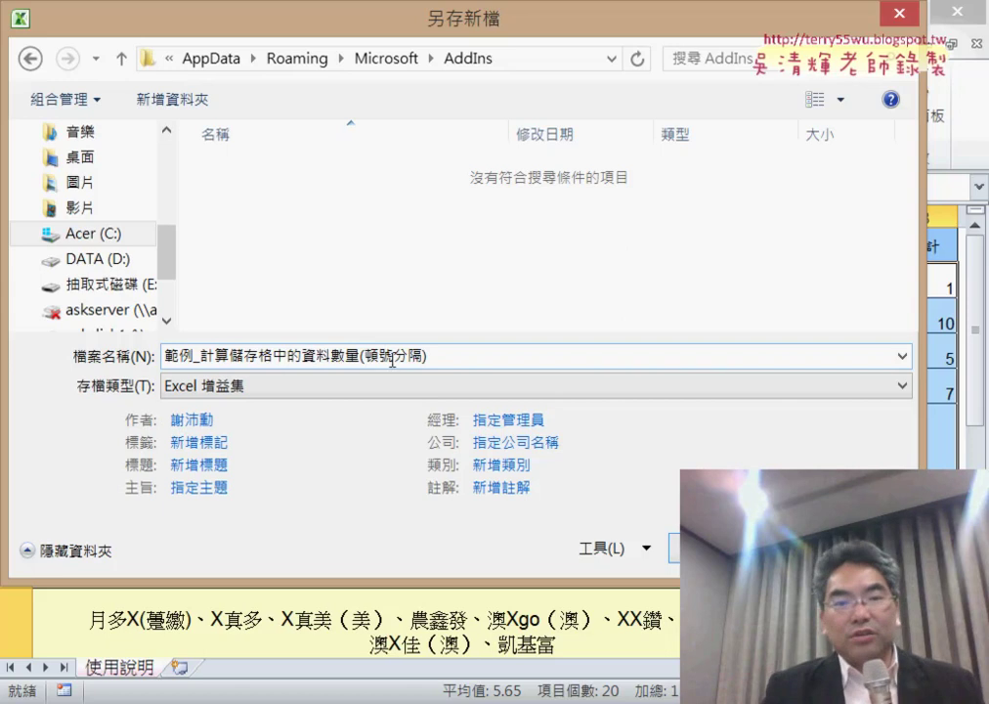
key(Return)
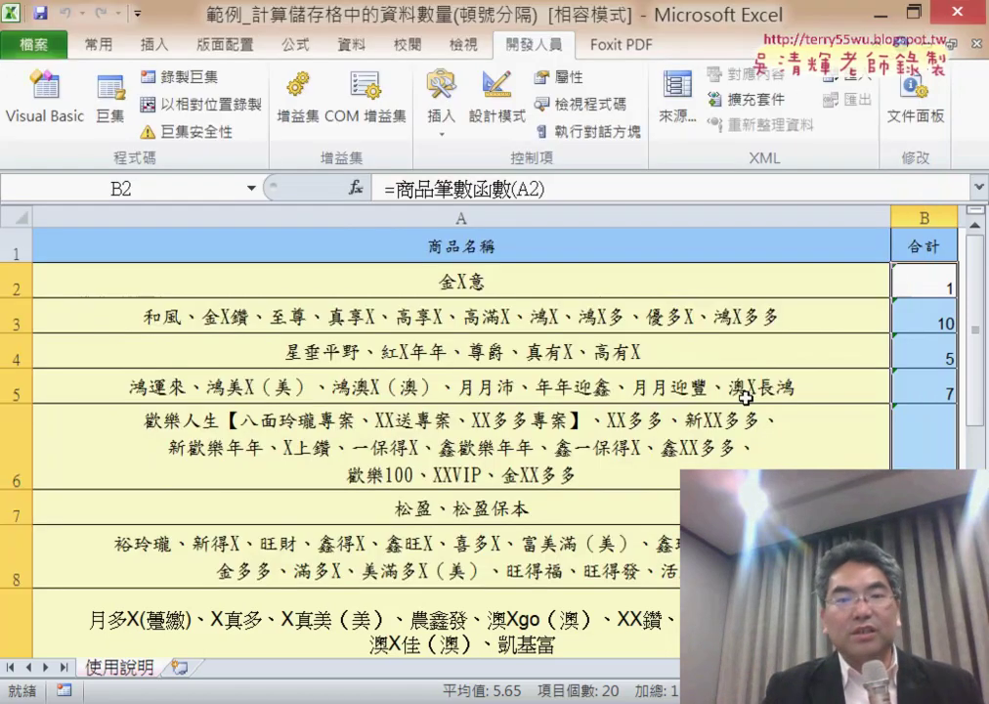
key(ctrl+w)
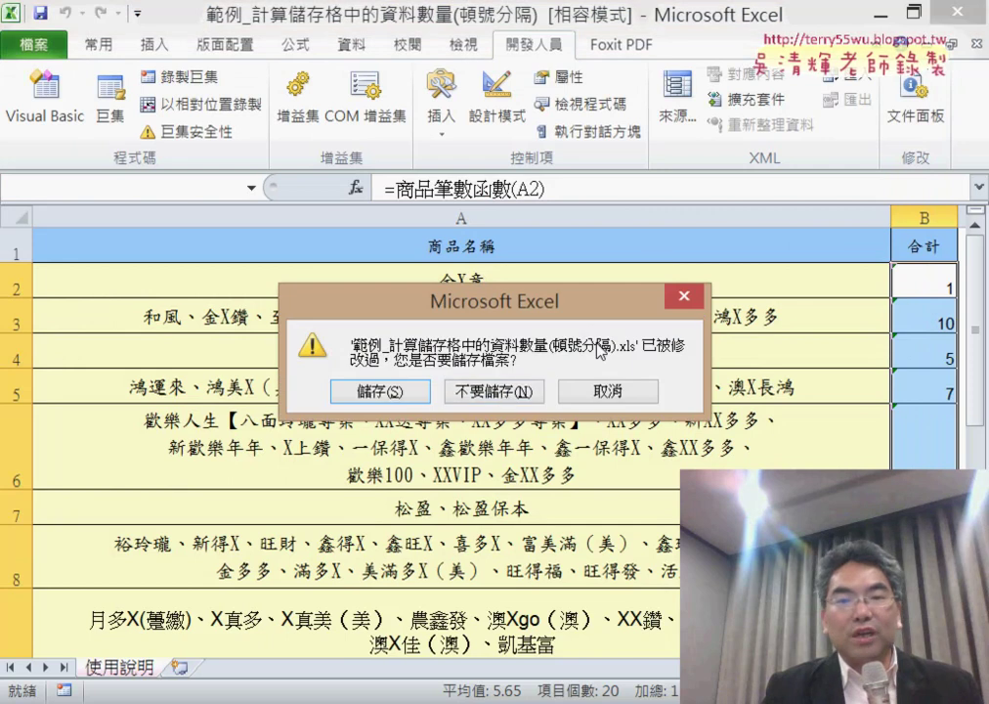
Decline re-saving the .xls, highlight the goo.gl/98QThk link on slide 3, and minimize PowerPoint.
click(495, 392)
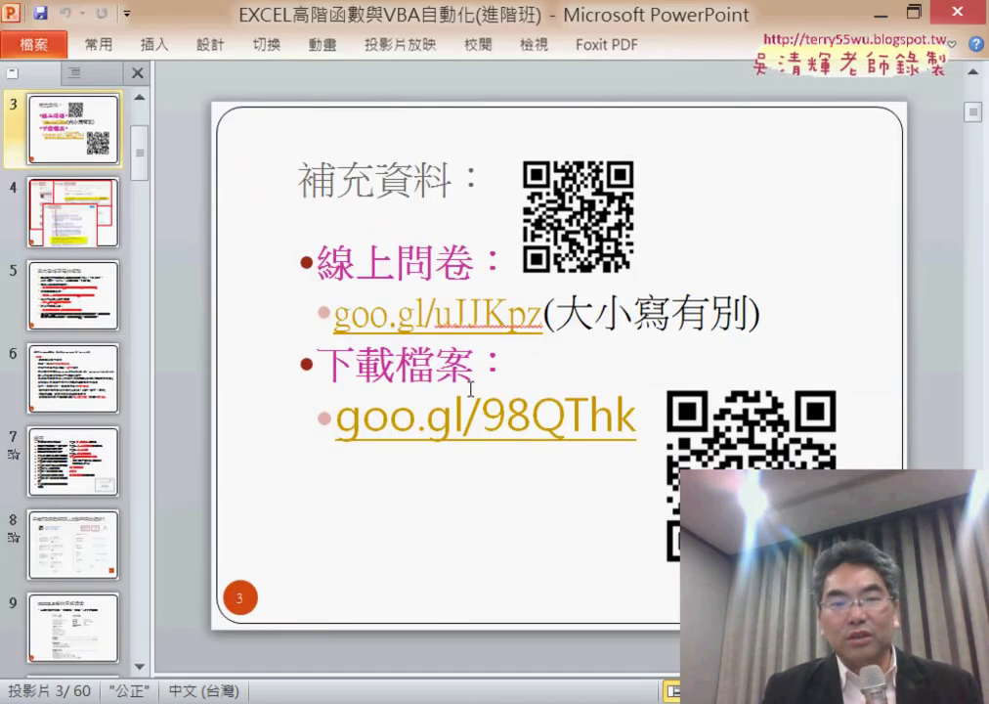
drag(342, 418, 631, 417)
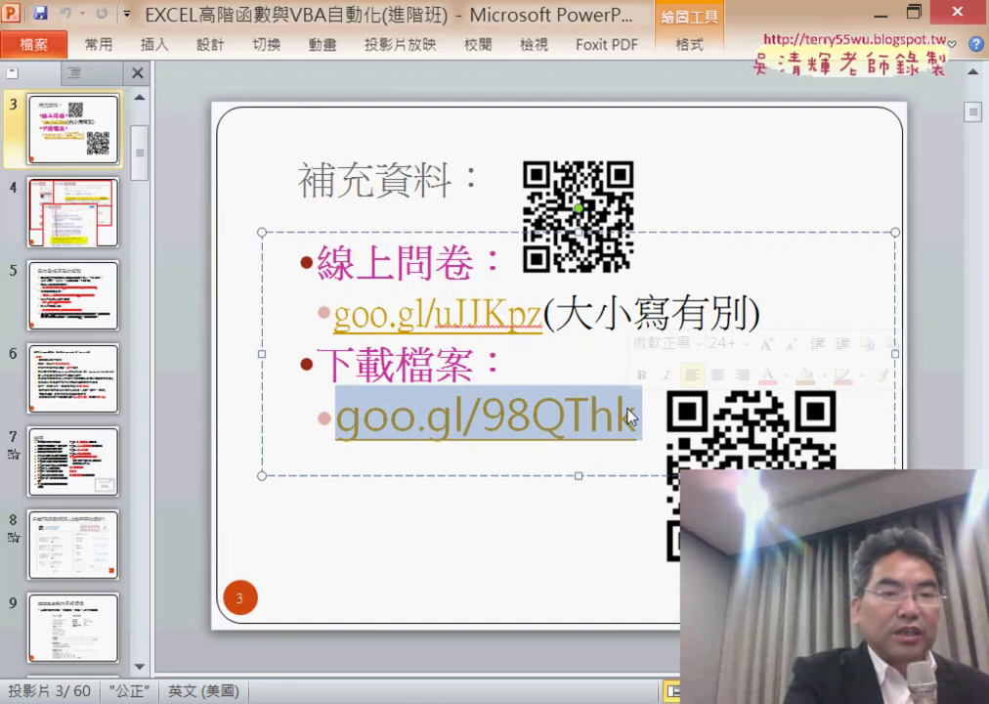
key(Escape)
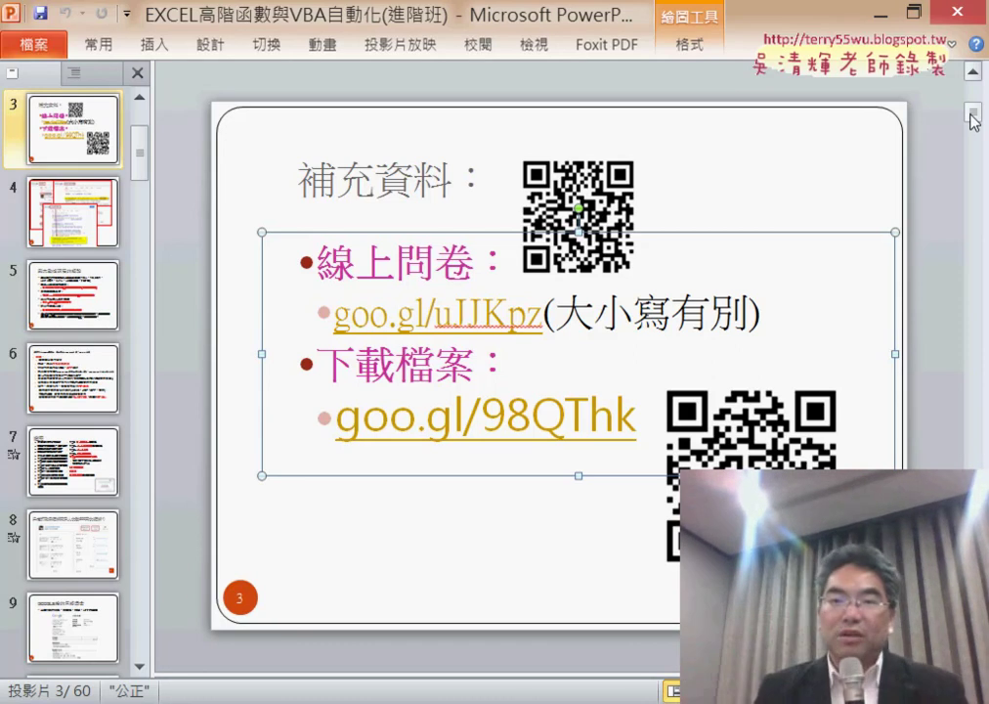
click(880, 14)
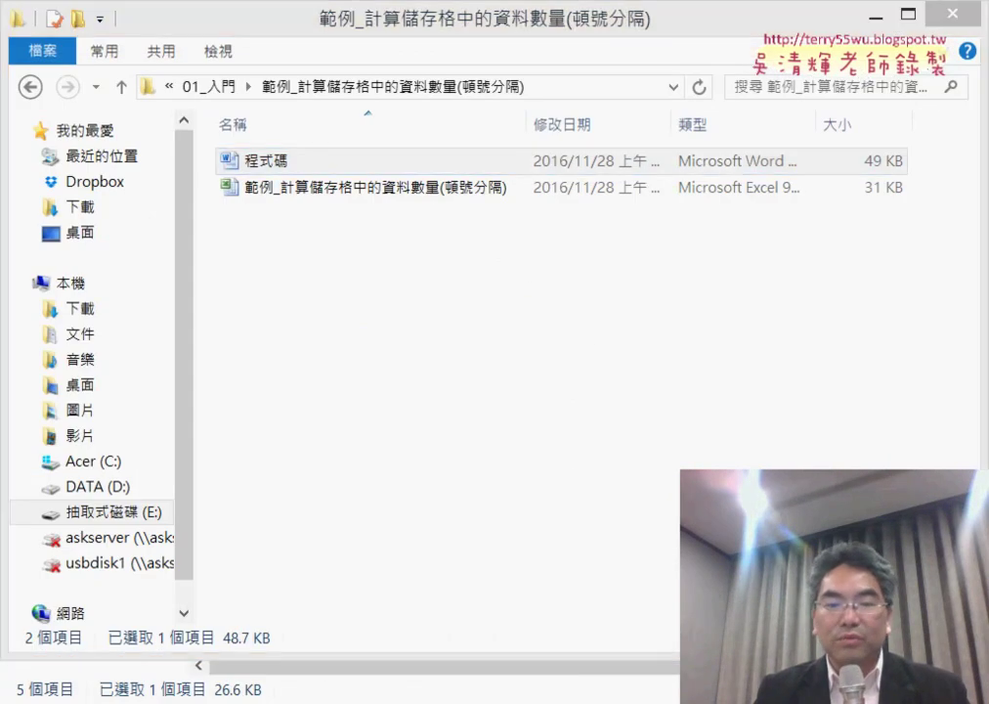
Bring up the 05檢視參照函數 folder and open the 05檢視與參照函數練習 workbook.
click(221, 585)
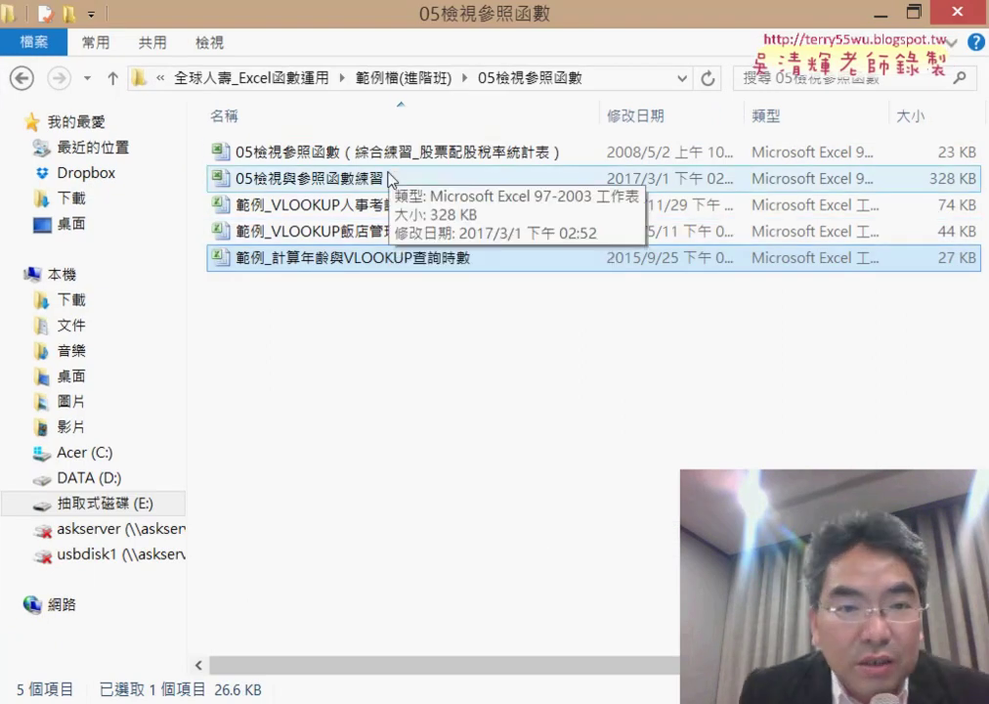
click(357, 186)
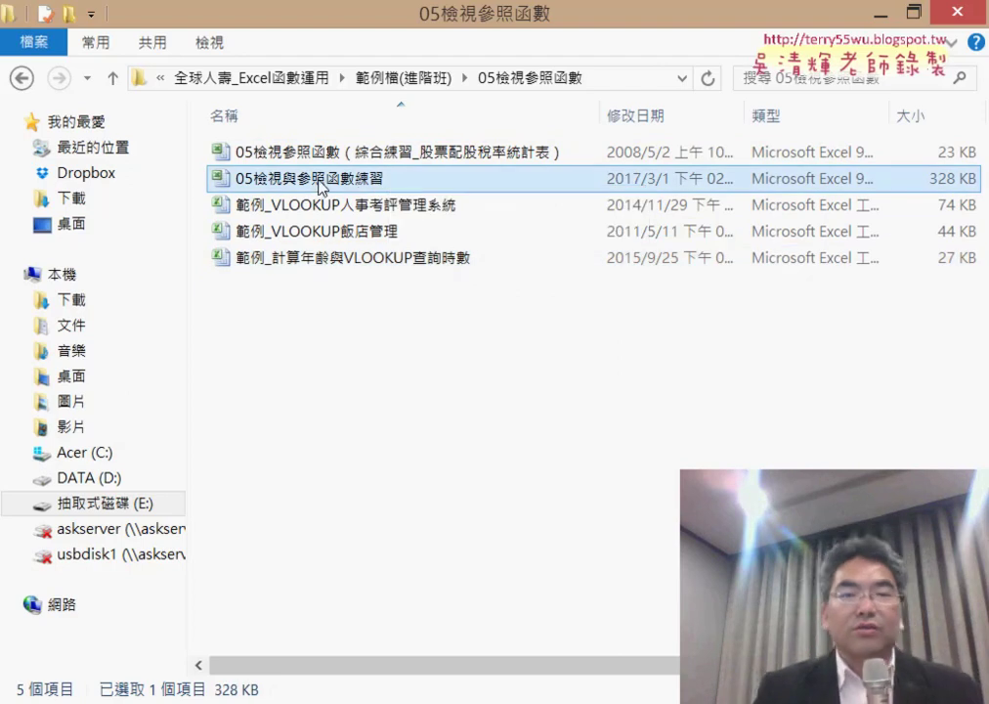
double_click(358, 186)
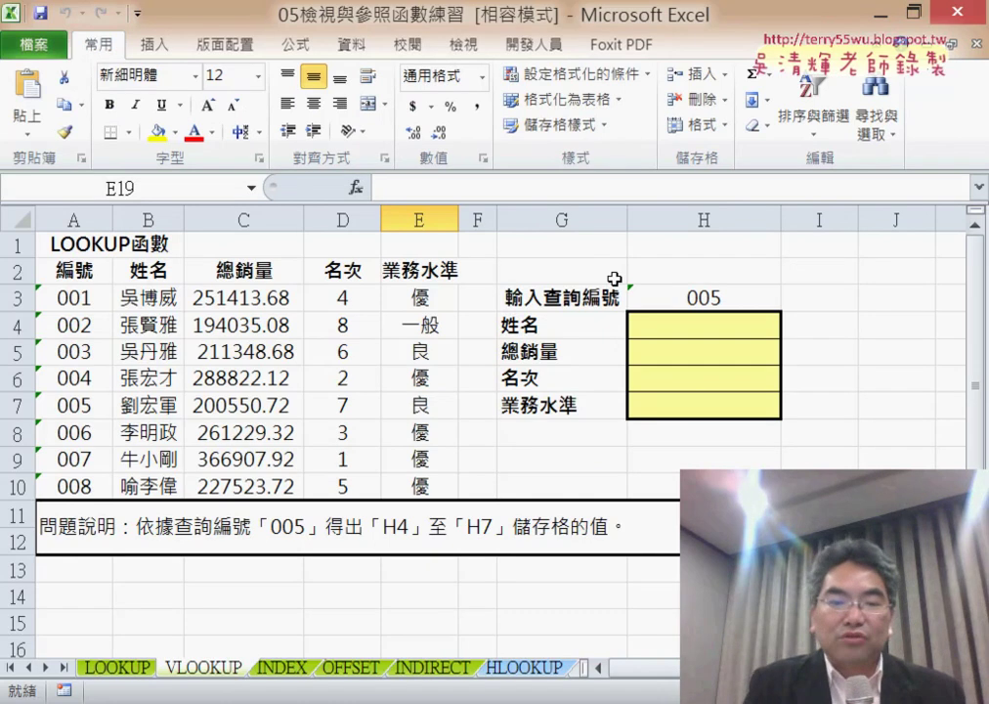
Browse the LOOKUP, VLOOKUP, INDEX, OFFSET, INDIRECT and HLOOKUP sheets, selecting HLOOKUP's labels A13:A18.
click(109, 671)
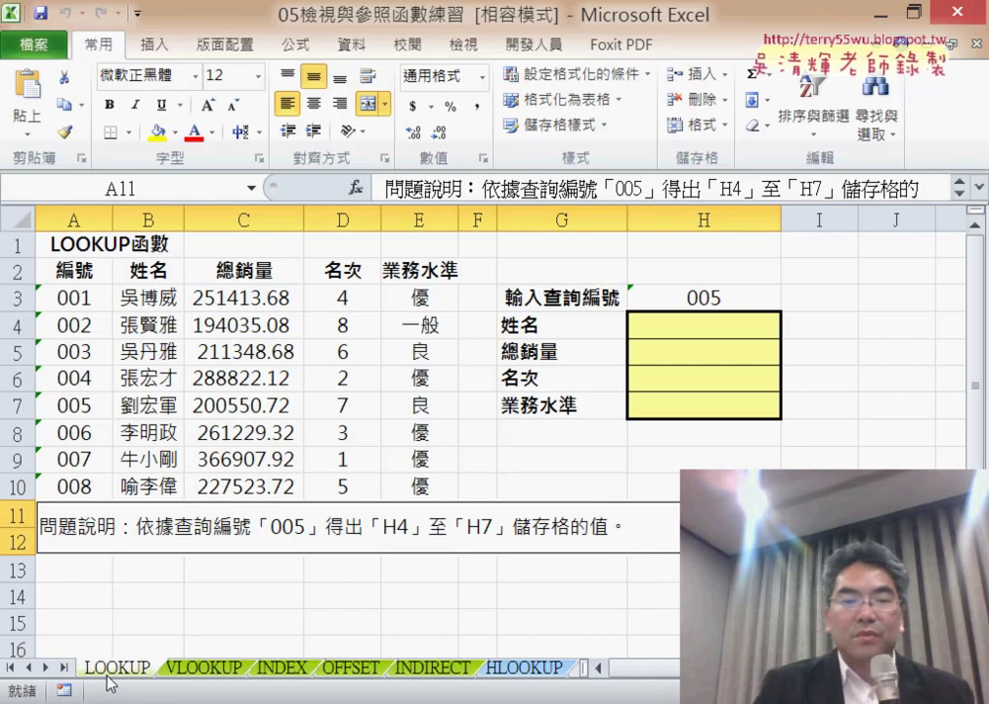
click(194, 674)
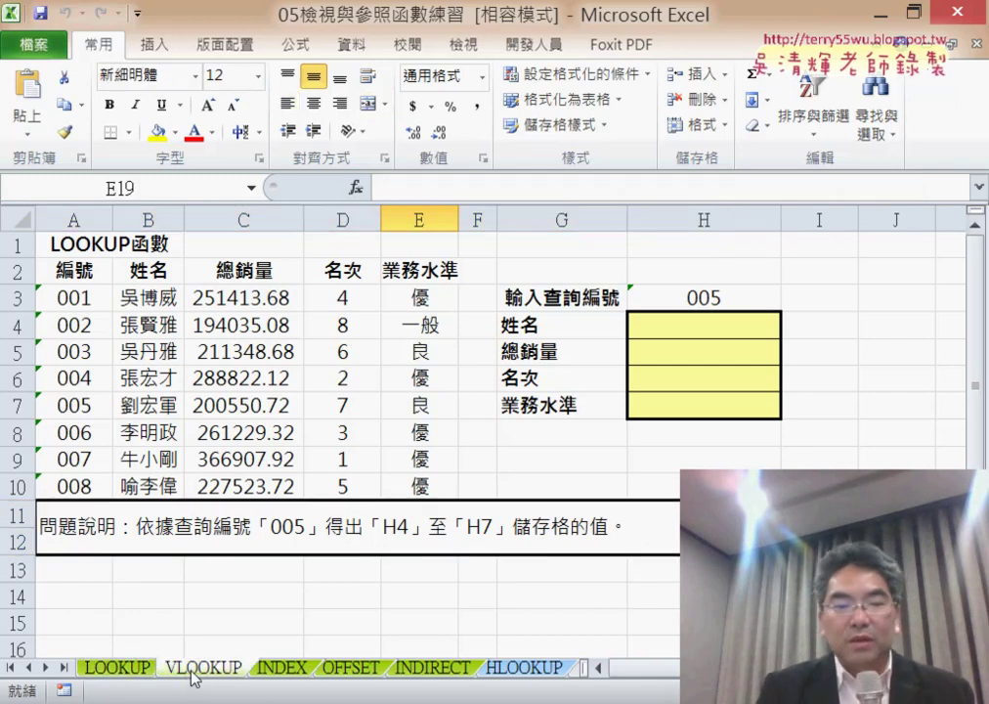
click(268, 675)
click(354, 675)
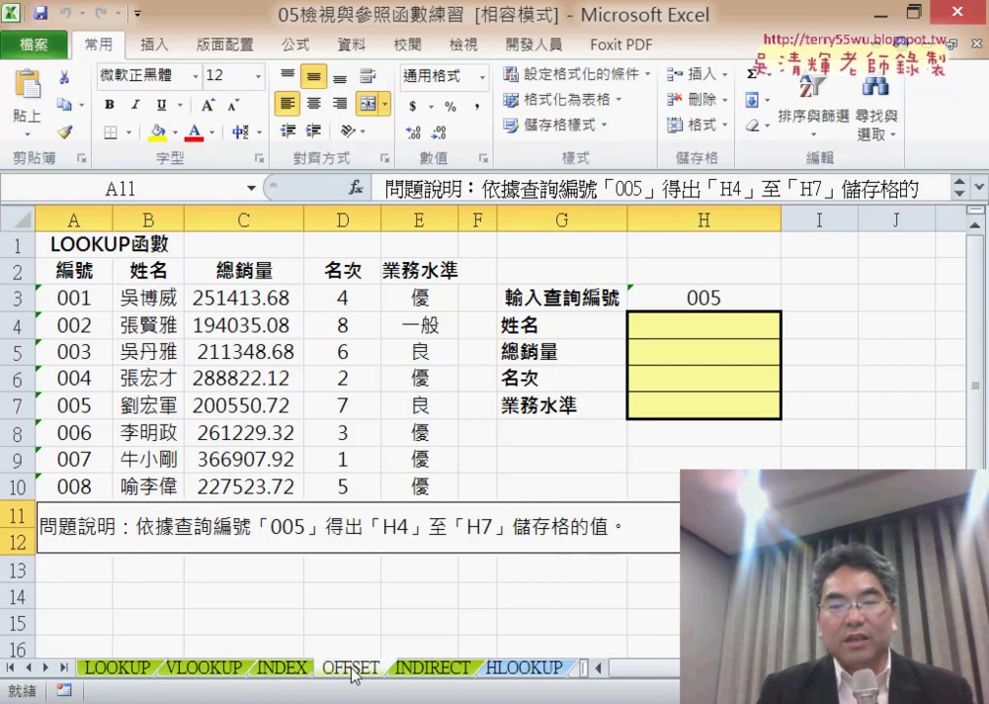
click(437, 673)
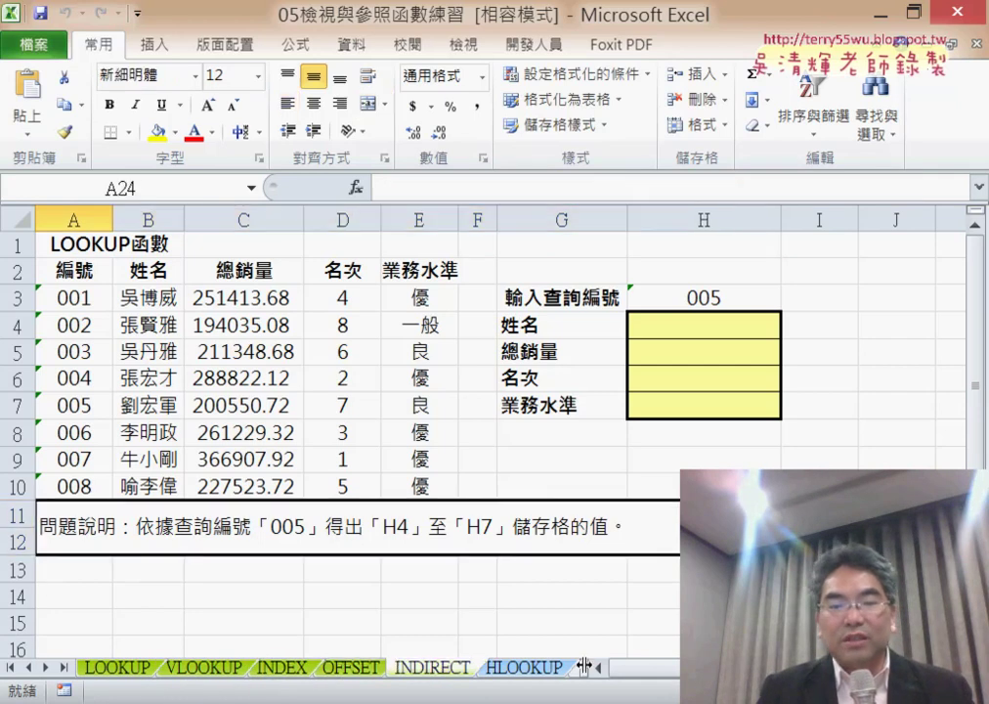
drag(583, 668, 704, 669)
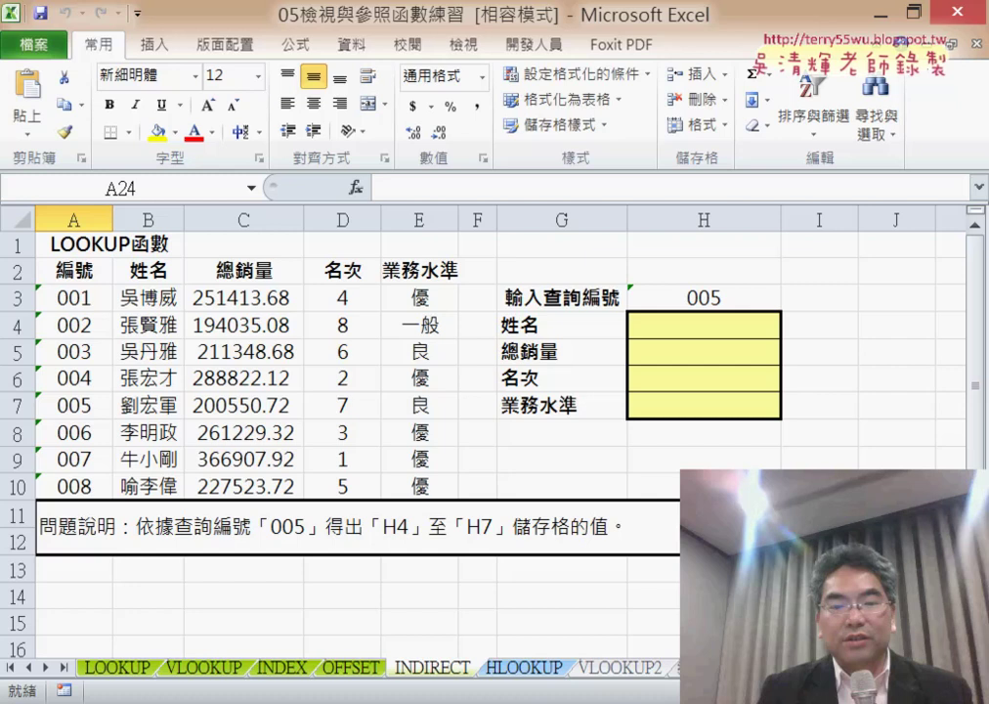
click(520, 674)
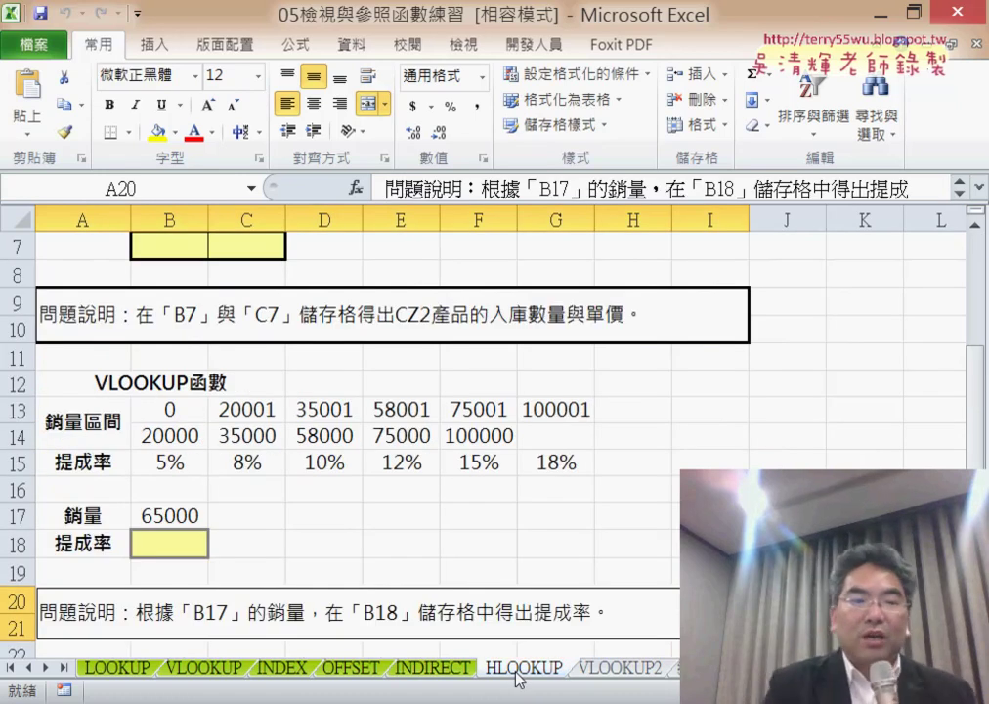
drag(97, 420, 78, 540)
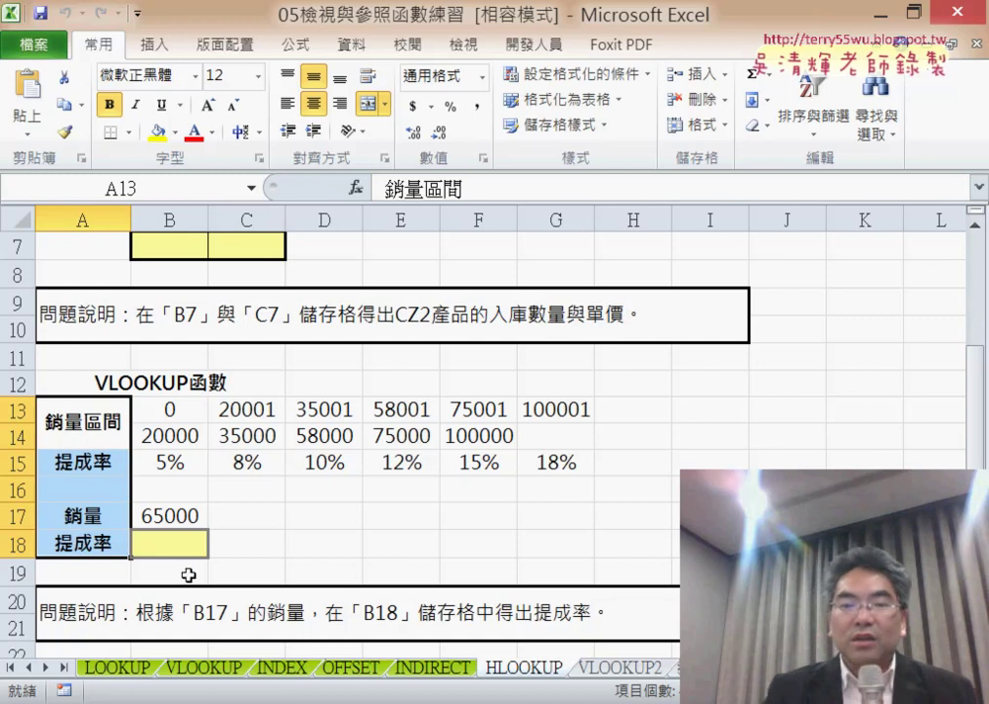
Move through VLOOKUP2 and the blood-type sheet to the 綜合練習 exercise instructions.
click(637, 672)
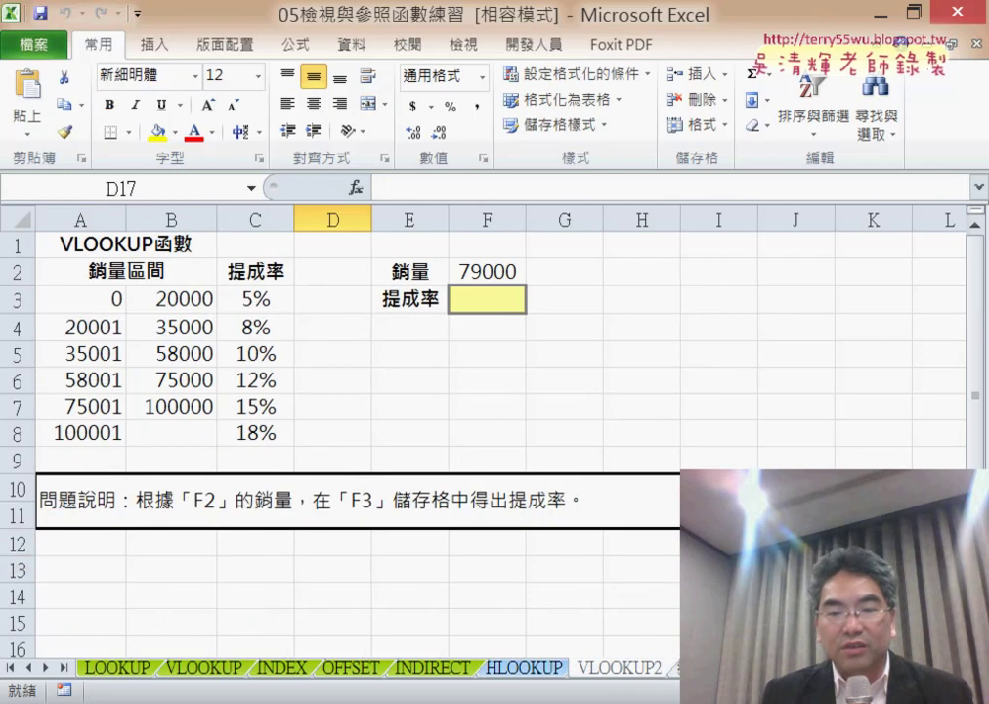
key(ctrl+Page_Down)
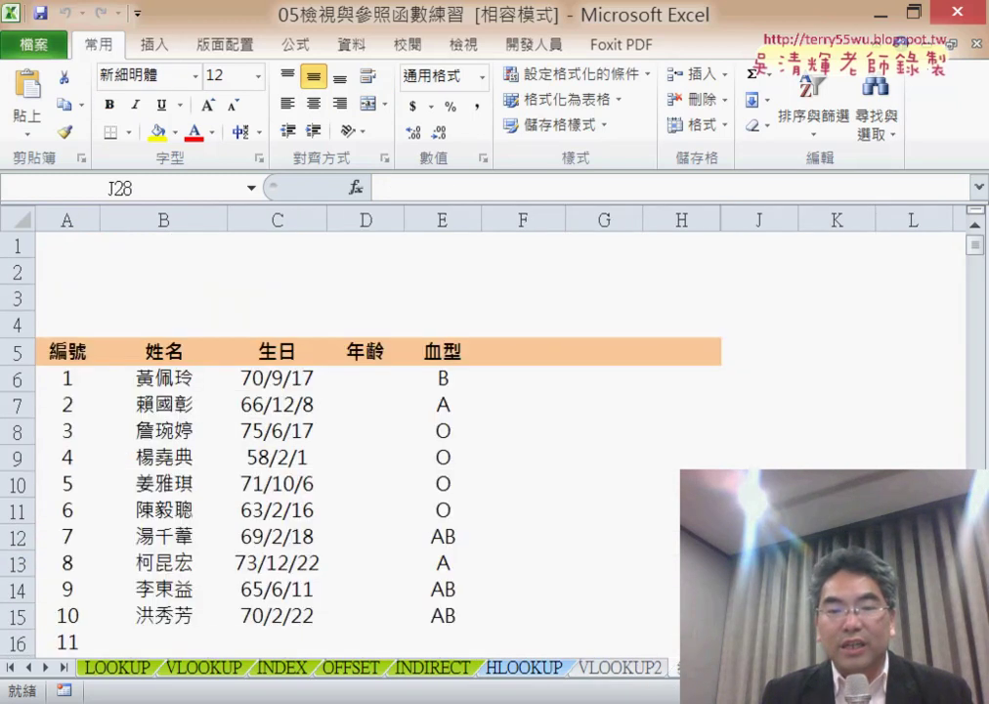
key(ctrl+Page_Down)
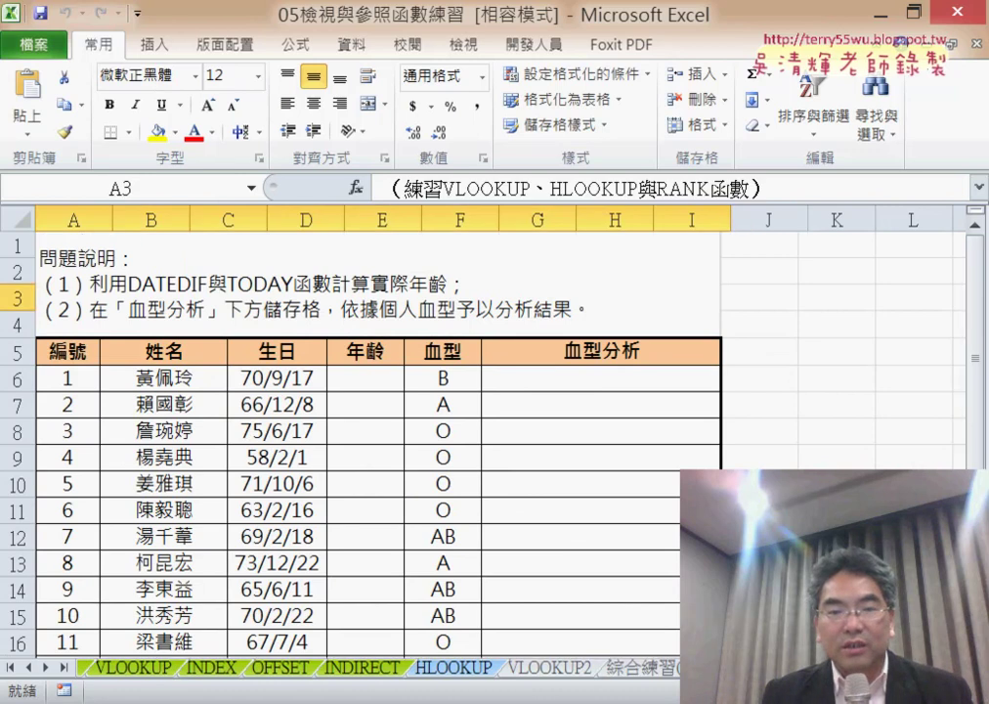
drag(481, 401, 467, 402)
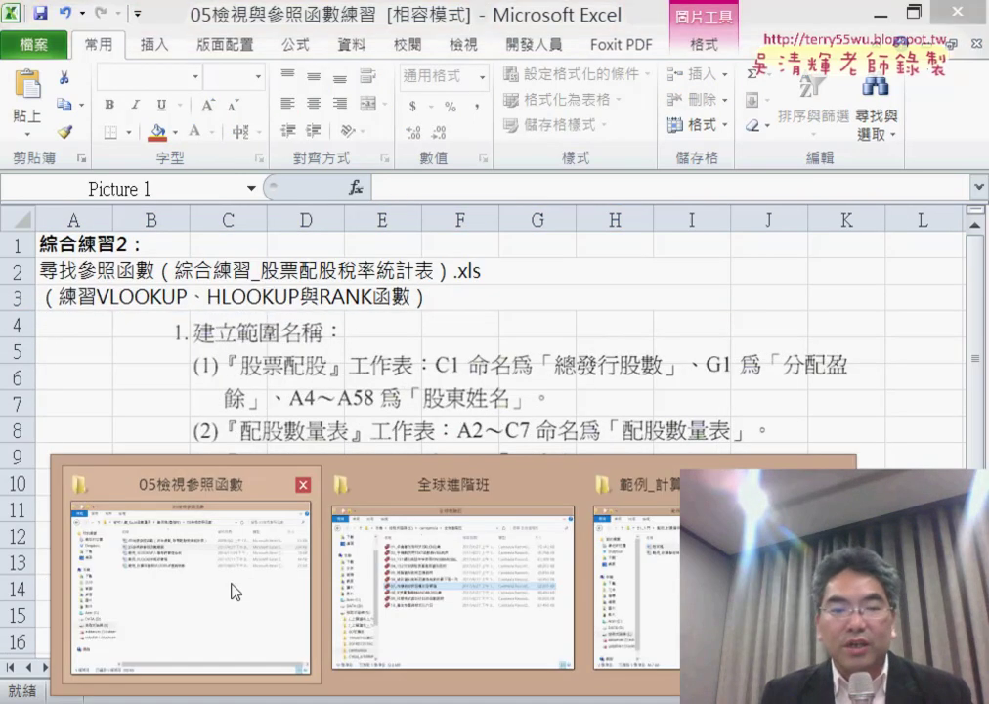
Bring back the 05檢視參照函數 folder and select the 綜合練習_股票配股稅率統計表 workbook.
click(229, 590)
click(401, 156)
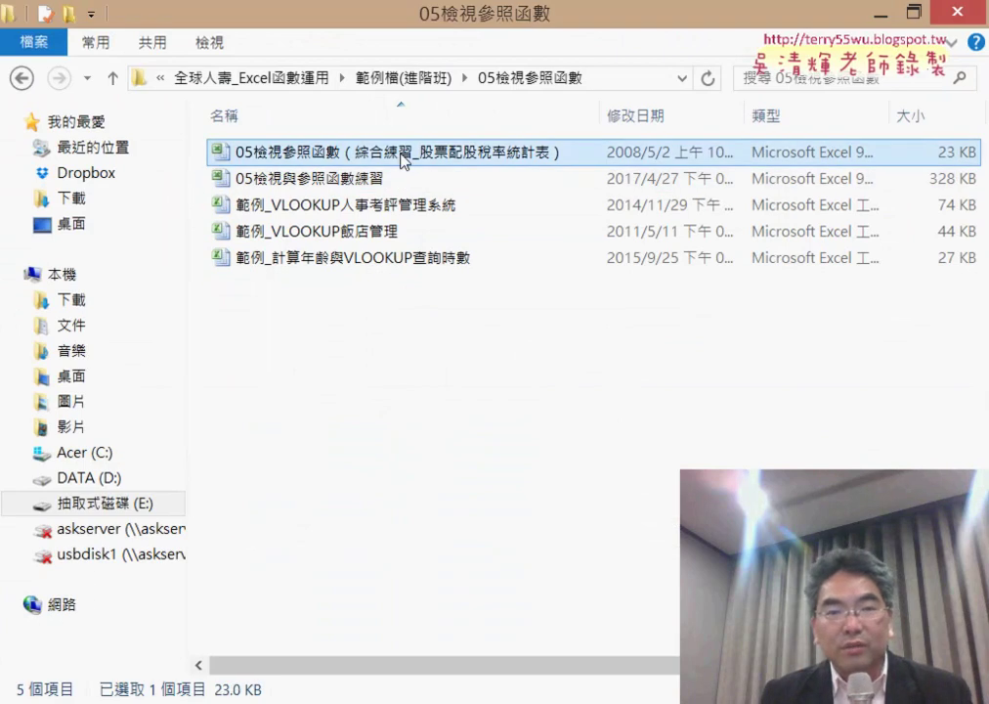